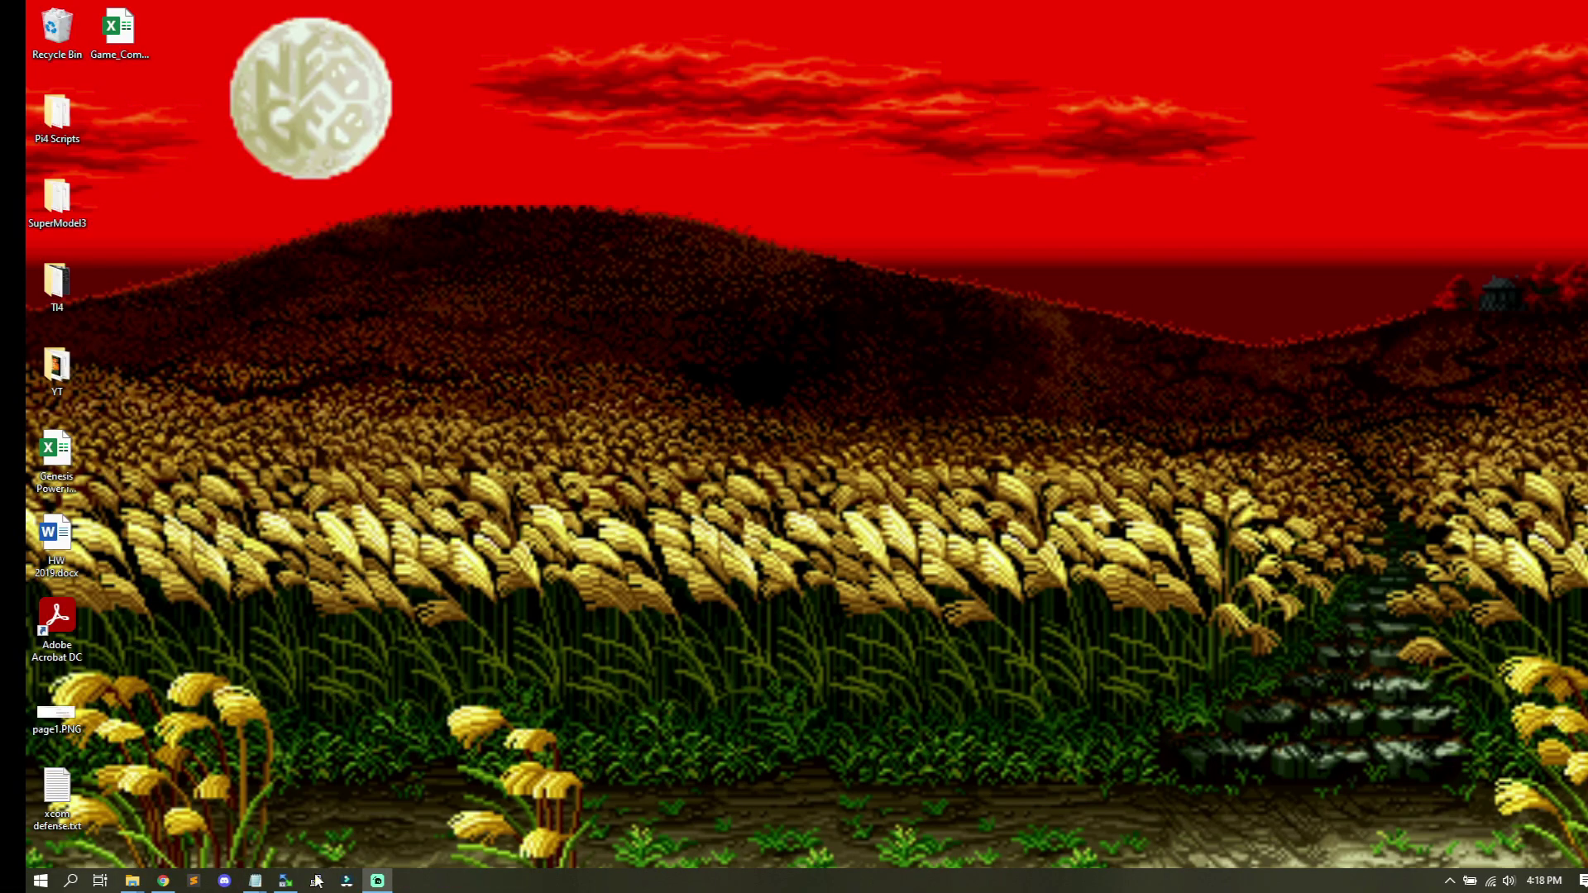
# - Load the saved Pi4 - guns session in PuTTY and open its SSH connection on port 22
pyautogui.click(315, 881)
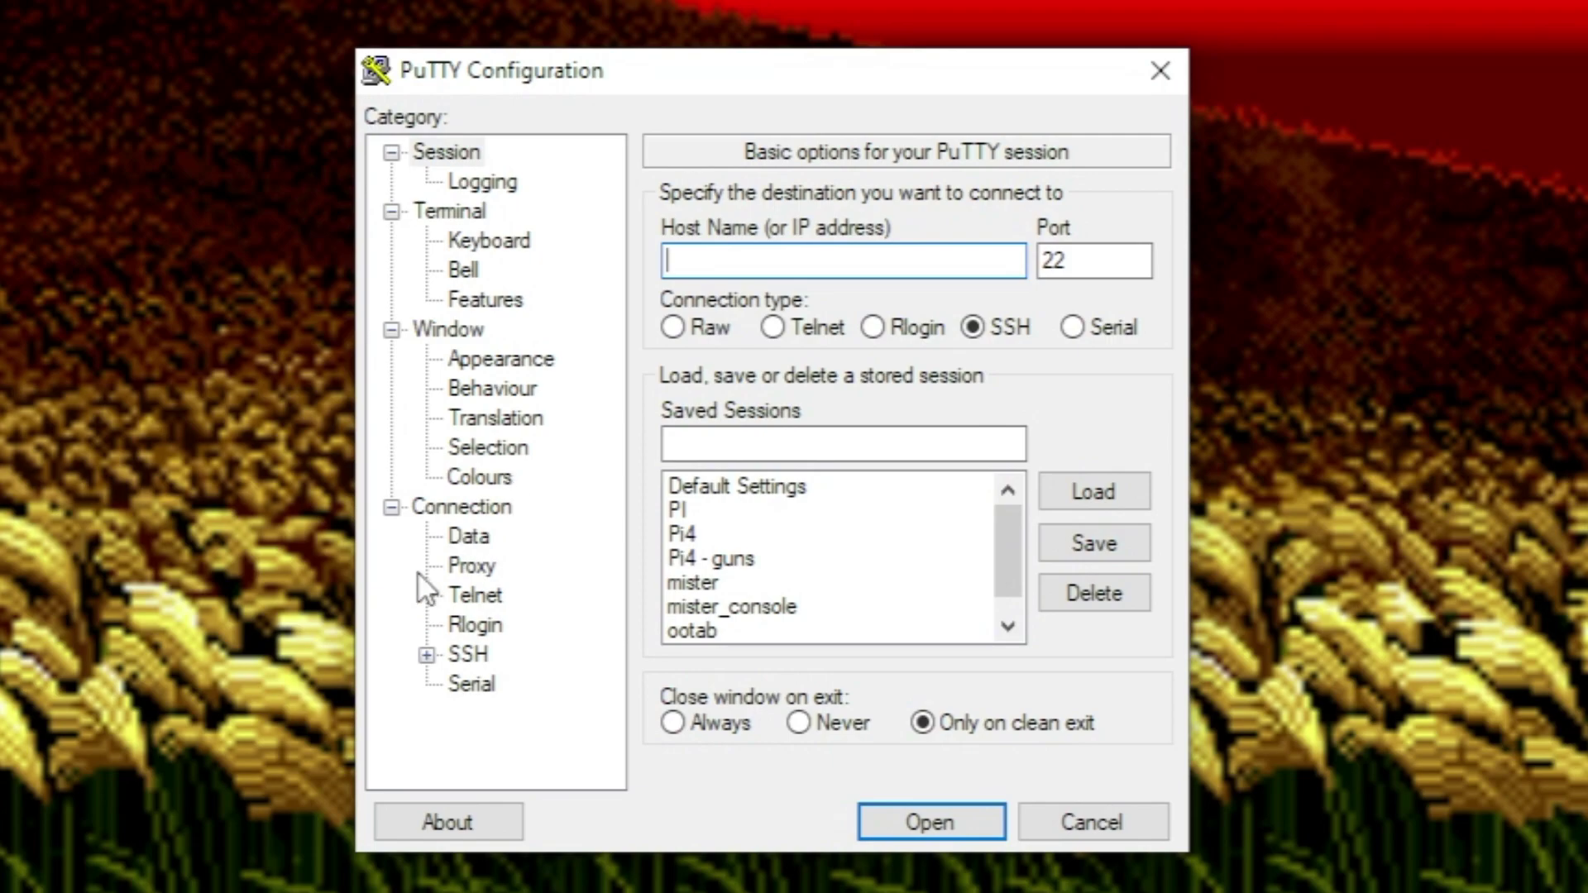
pyautogui.click(731, 562)
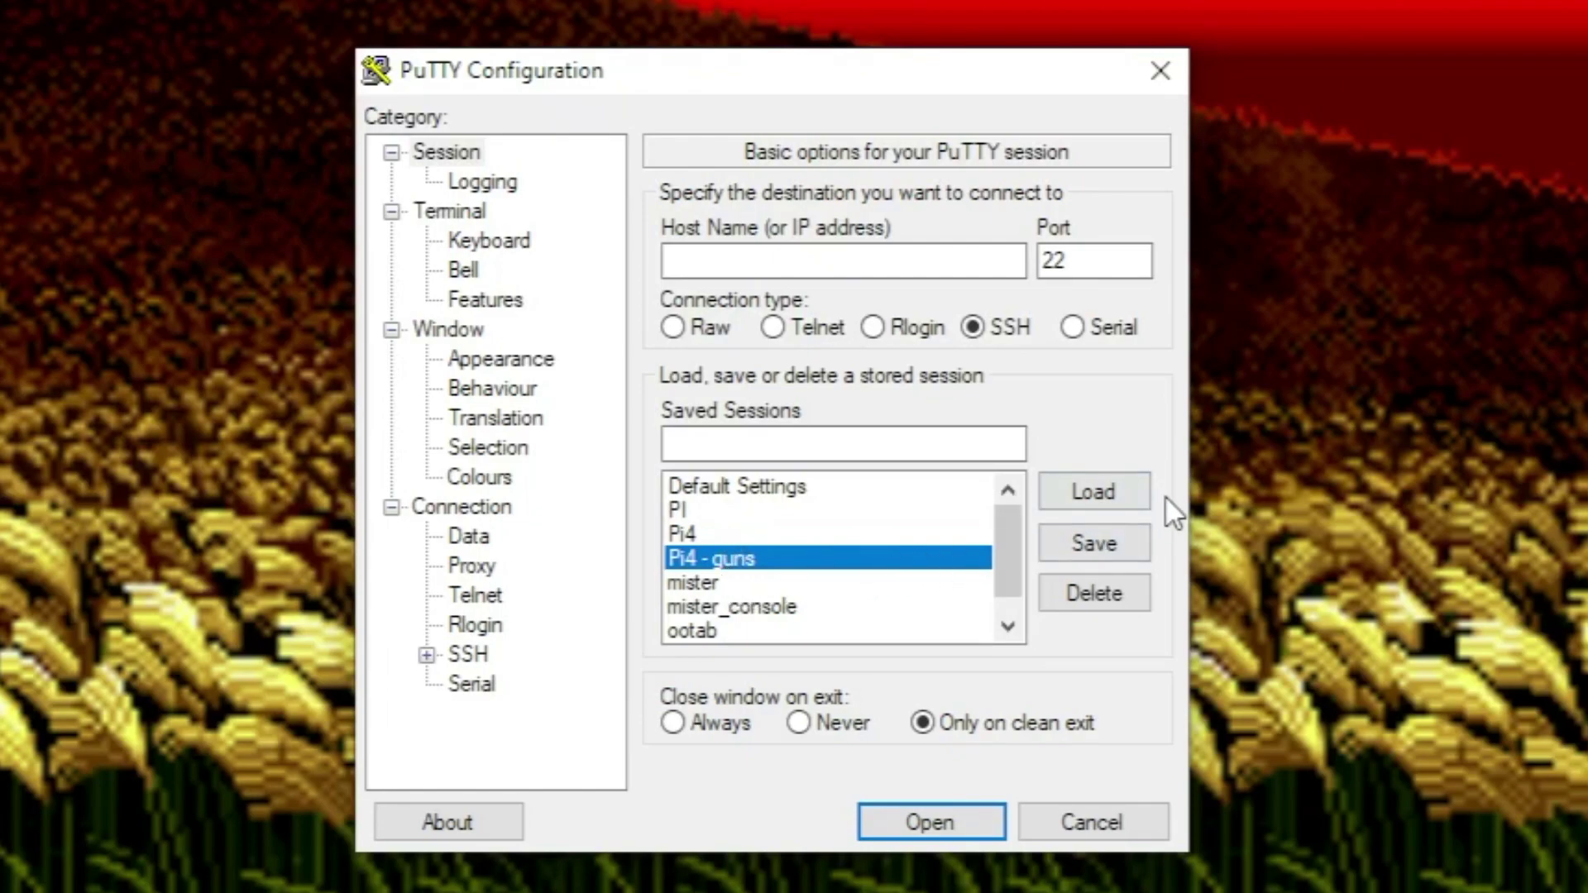
pyautogui.click(1110, 490)
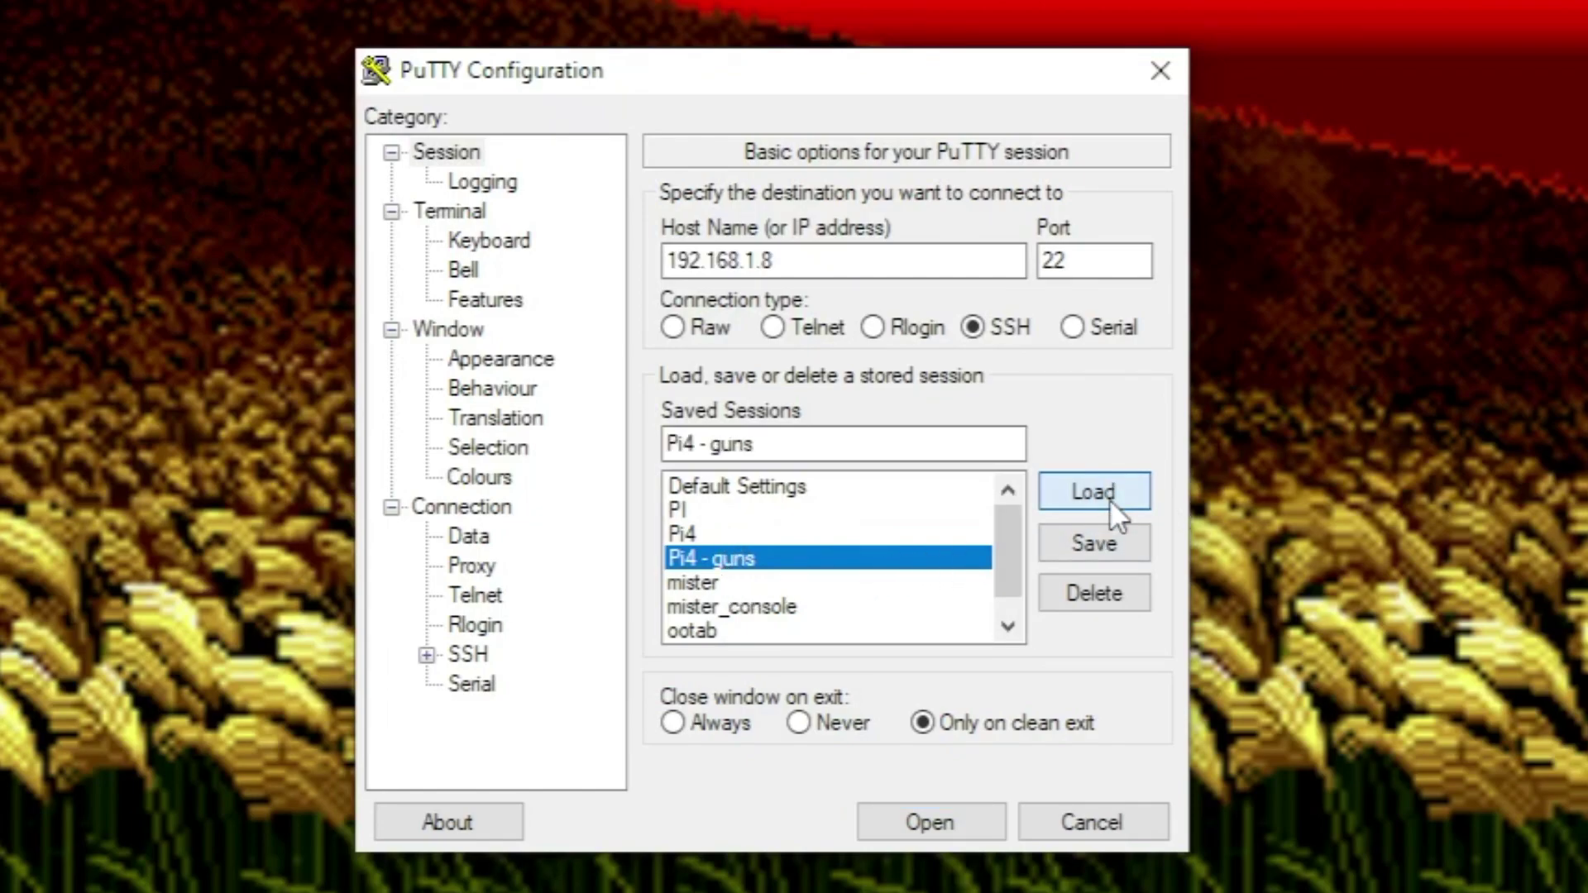
pyautogui.click(771, 263)
pyautogui.moveTo(770, 263); pyautogui.dragTo(657, 262)
pyautogui.click(808, 260)
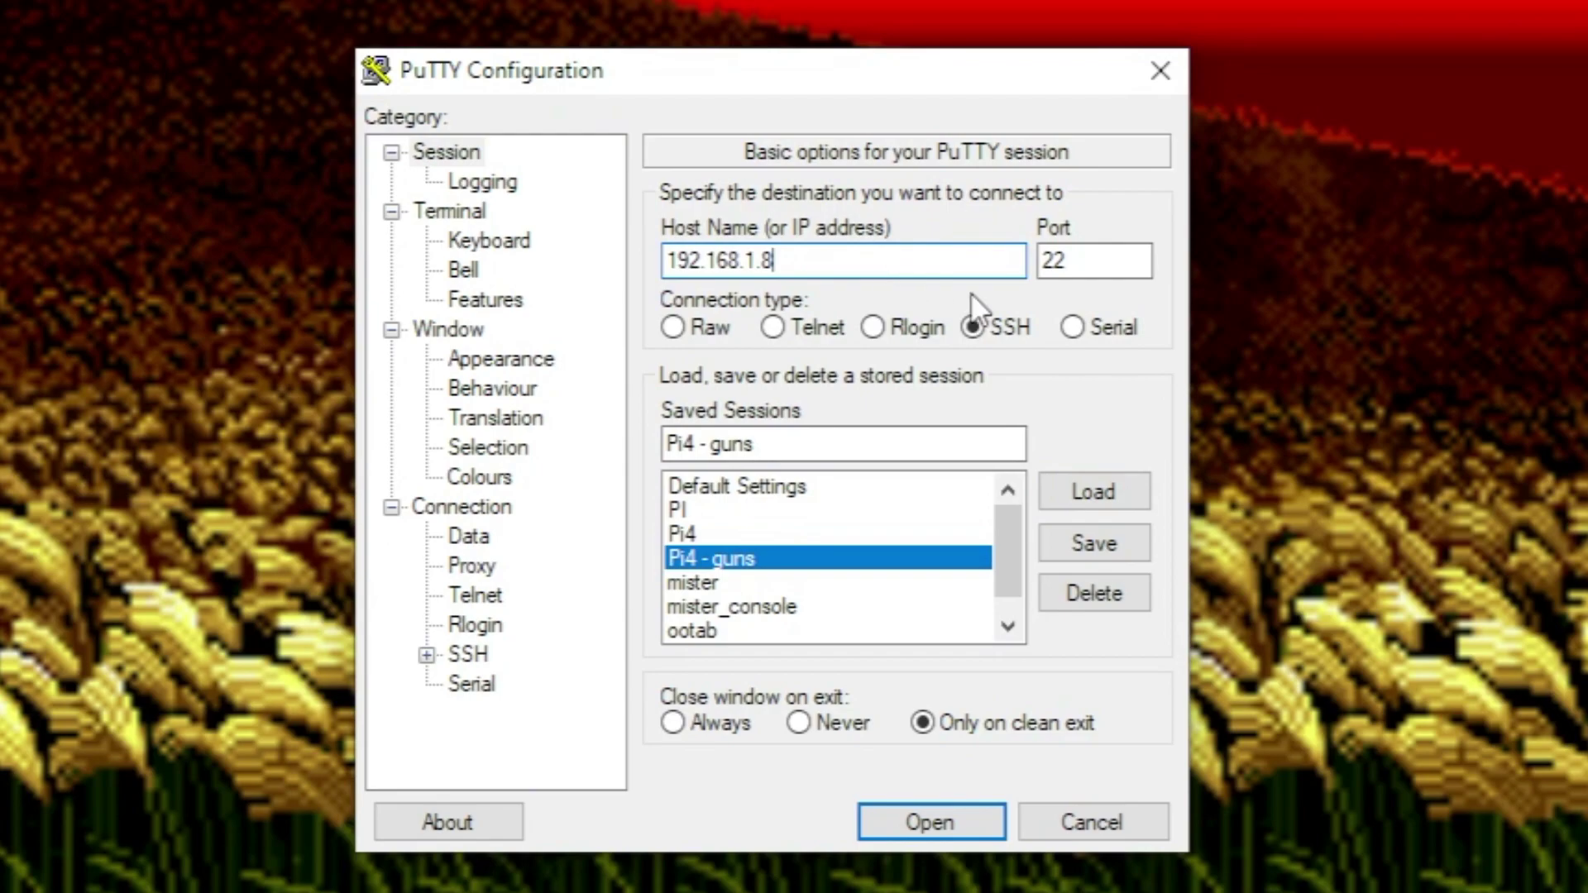
pyautogui.click(940, 829)
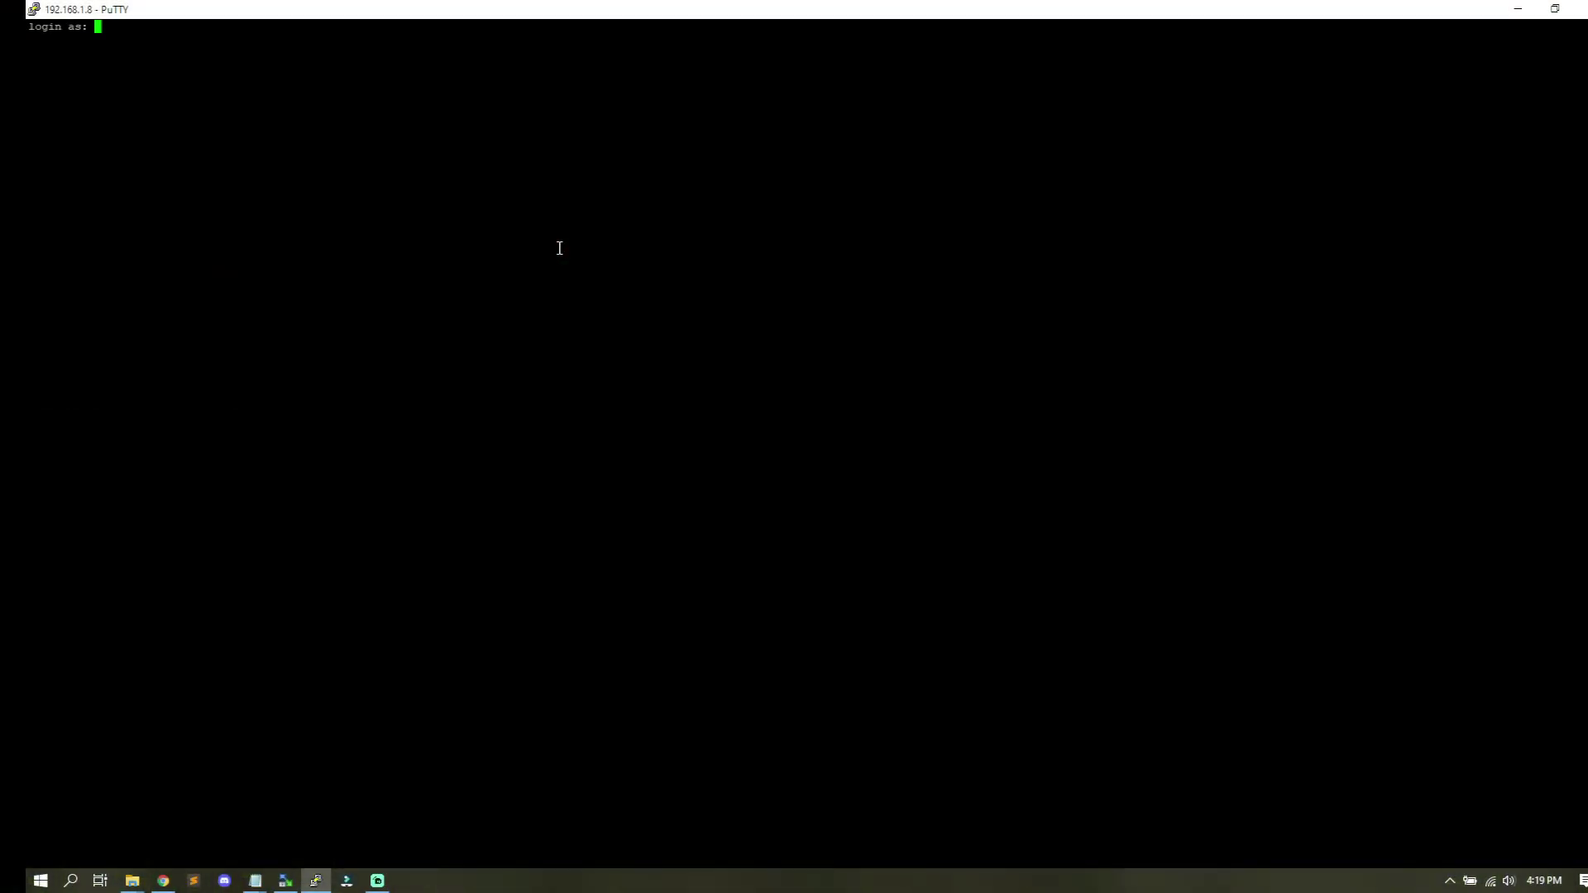
# - Log in to the Raspberry Pi as pi with the account password
pyautogui.write('pi')
pyautogui.press('Return')
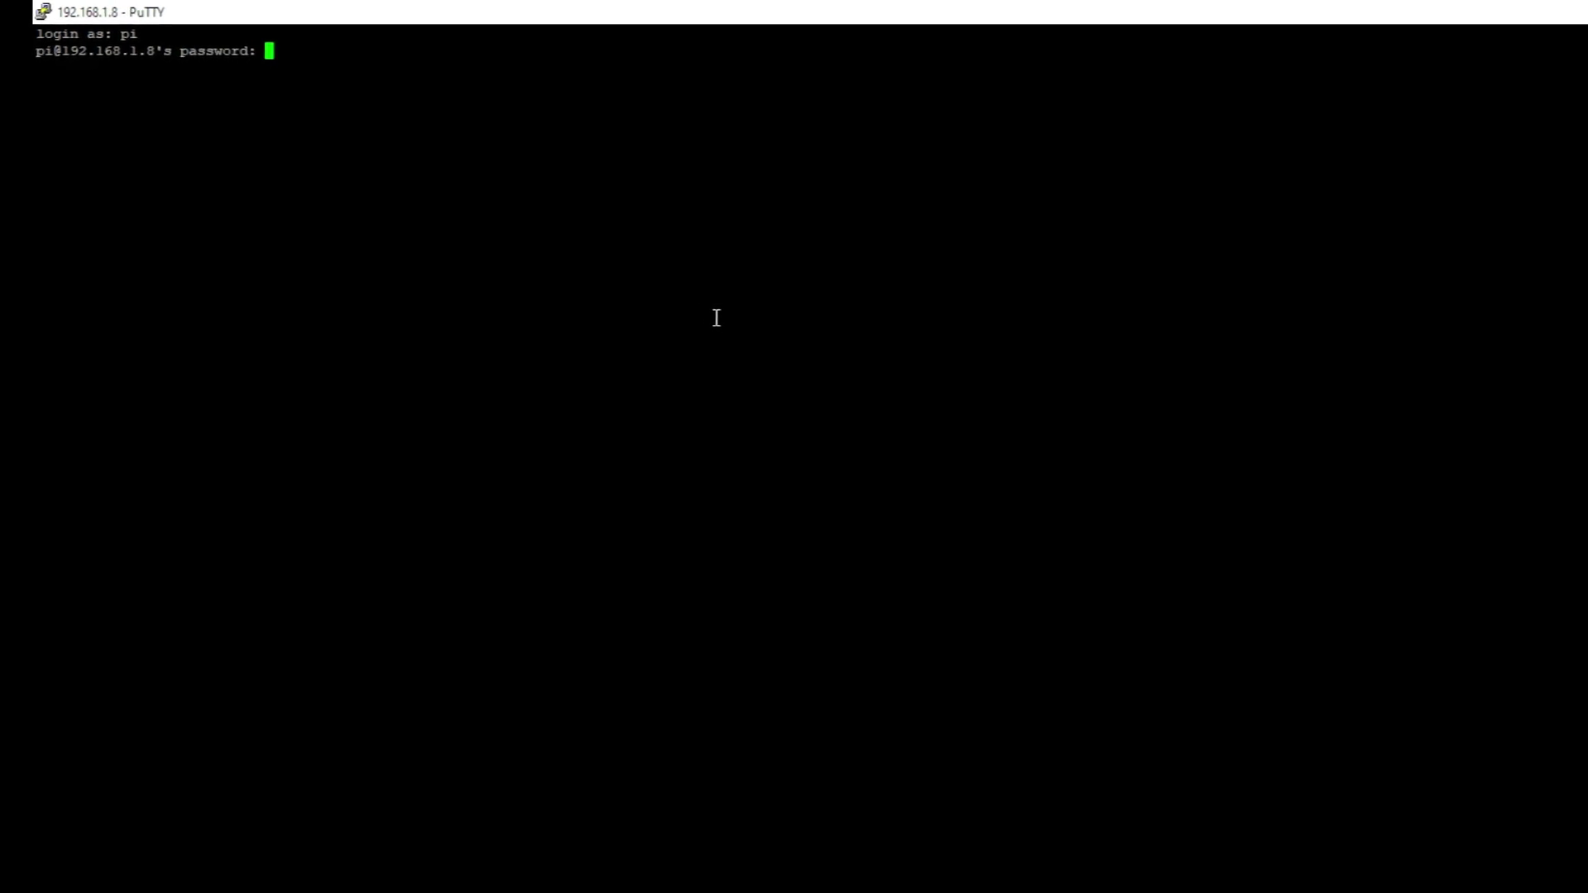
pyautogui.press('Return')
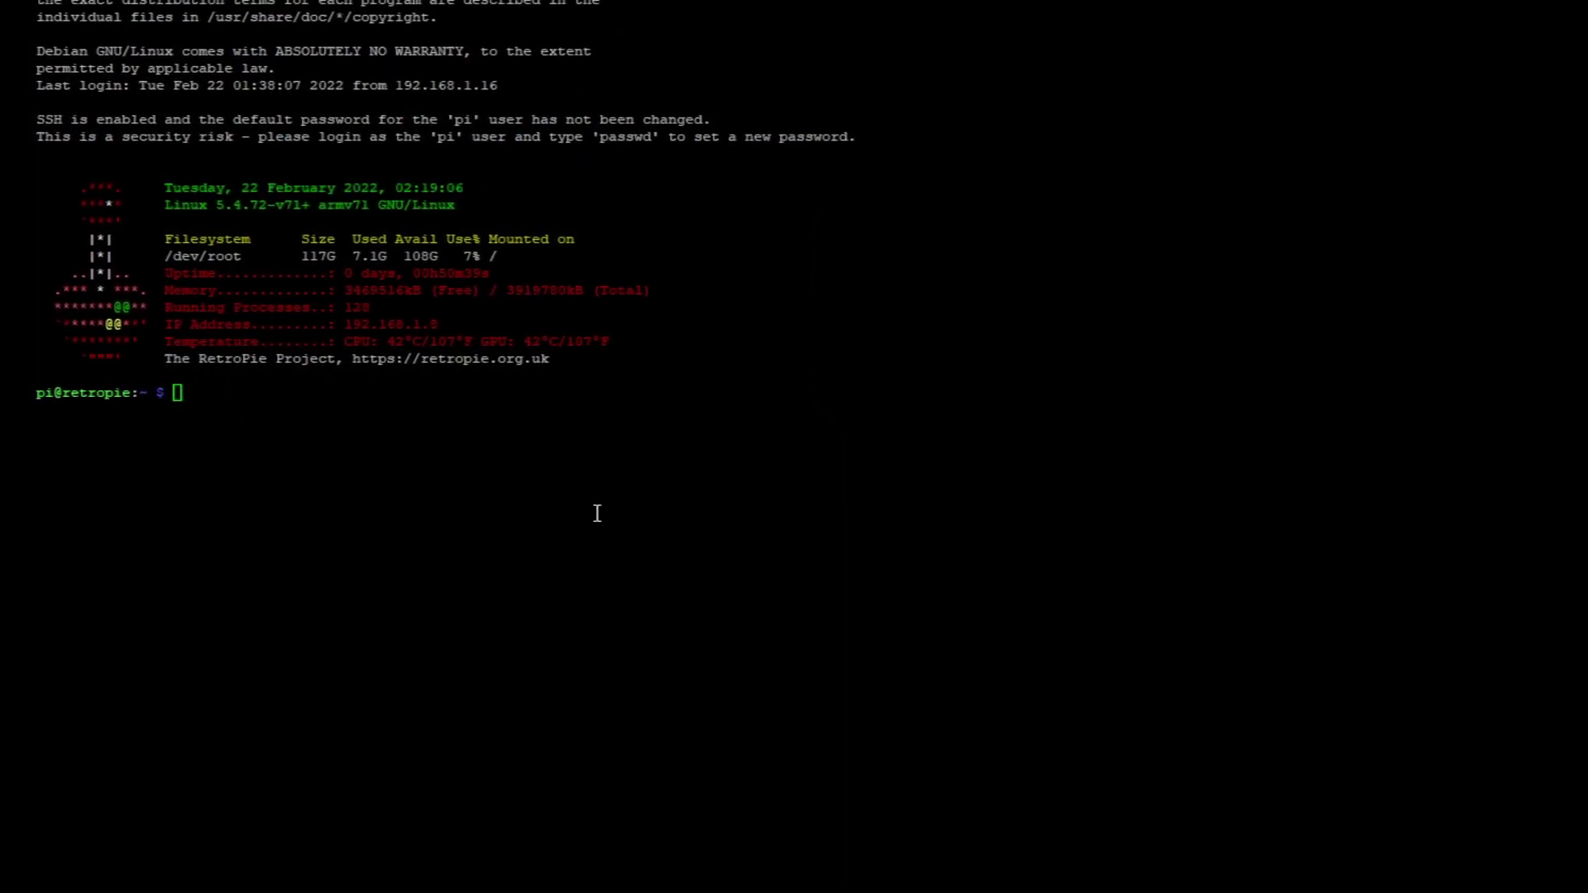
# - Use wget to download actionmax.sh from DirtBagXon's actionmax-pi repository into $HOME/RetroPie-Setup/scriptmodules/emulators
pyautogui.click(640, 521)
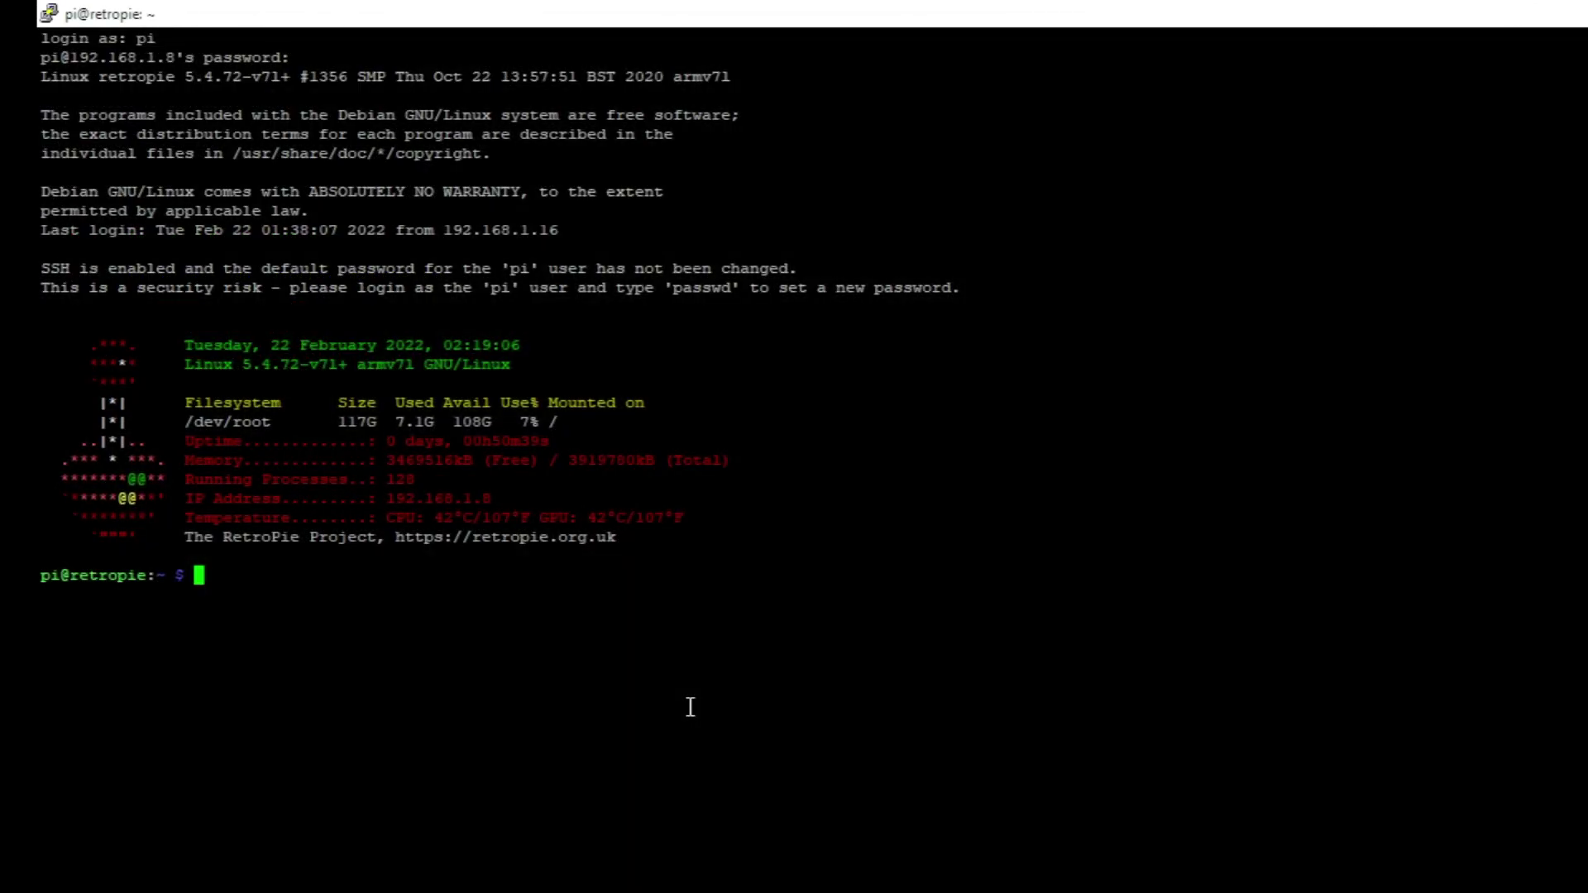
pyautogui.rightClick(691, 707)
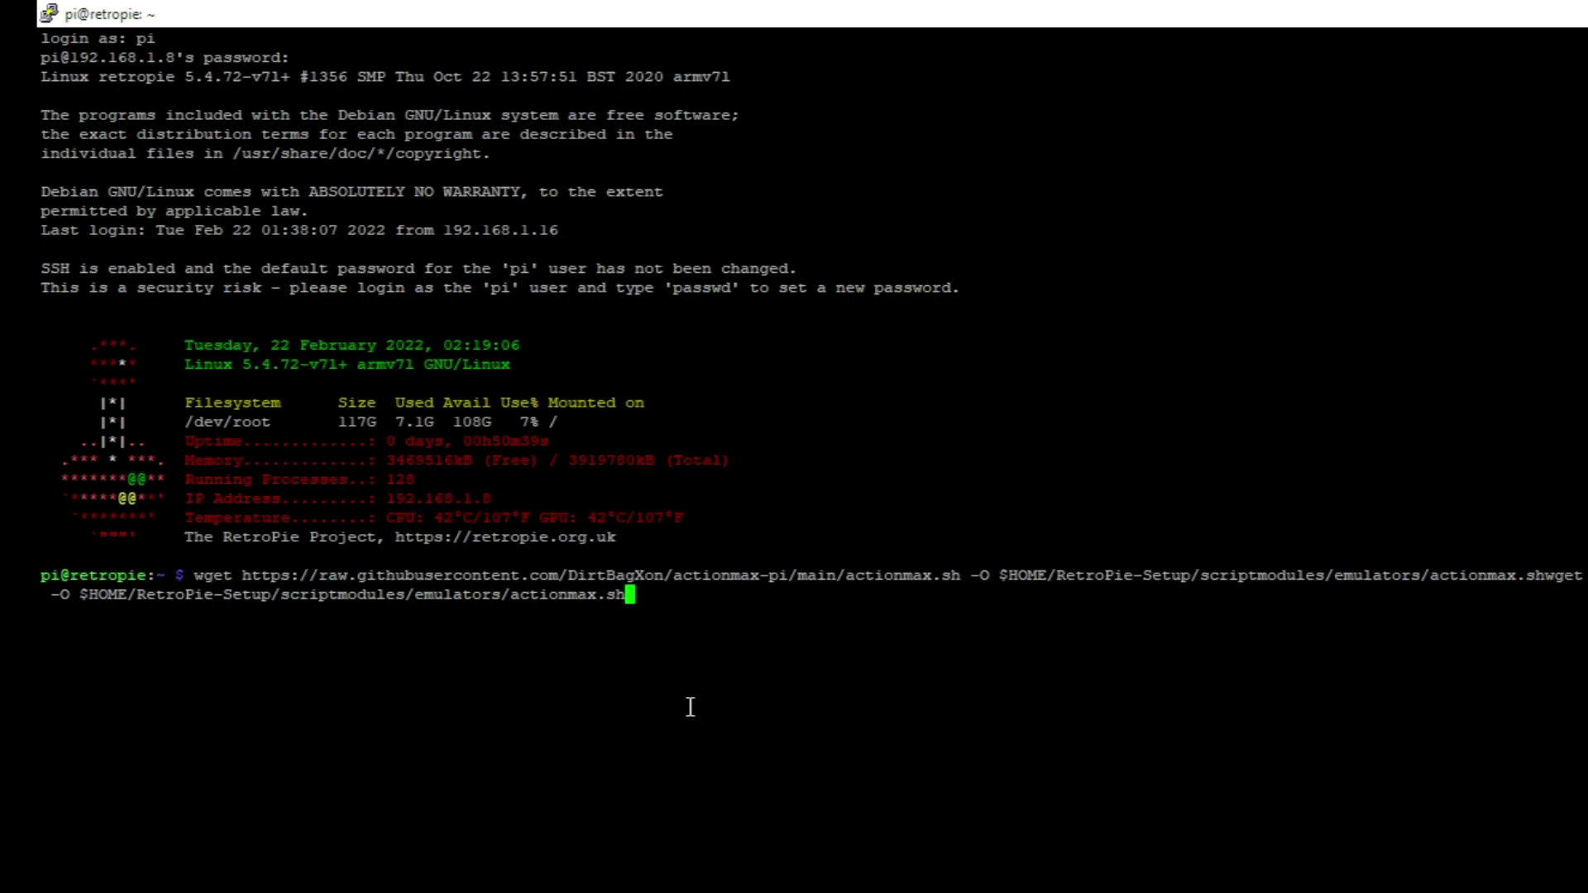
pyautogui.press('Return')
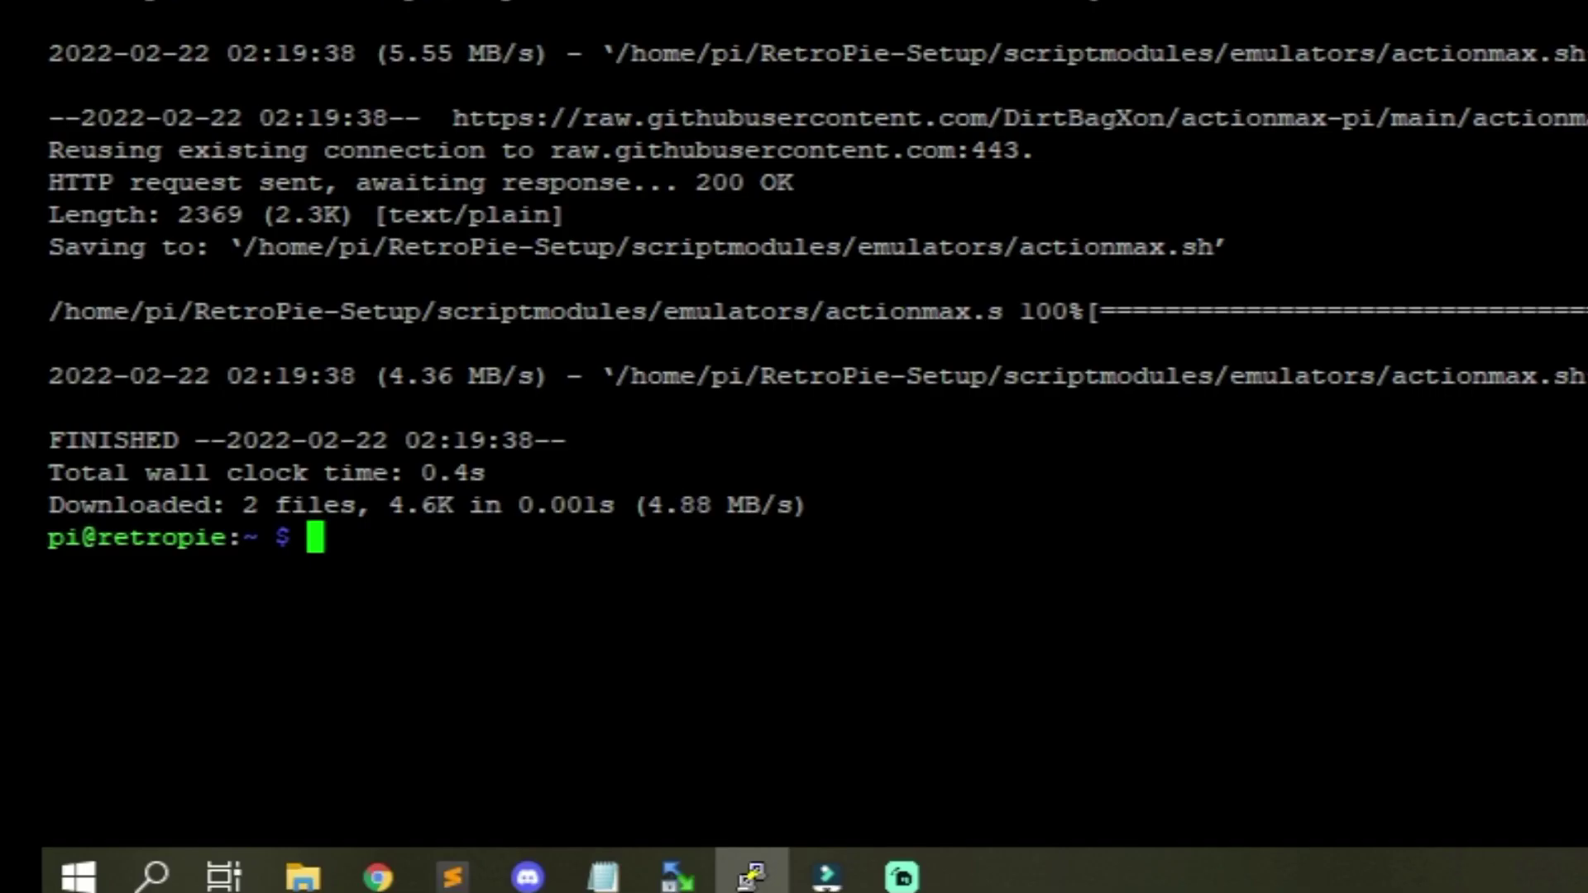
# - Launch the RetroPie setup script with sudo $HOME/RetroPie-Setup/retropie_setup.sh, copying the command from the notes
pyautogui.hotkey('alt', 'Tab')
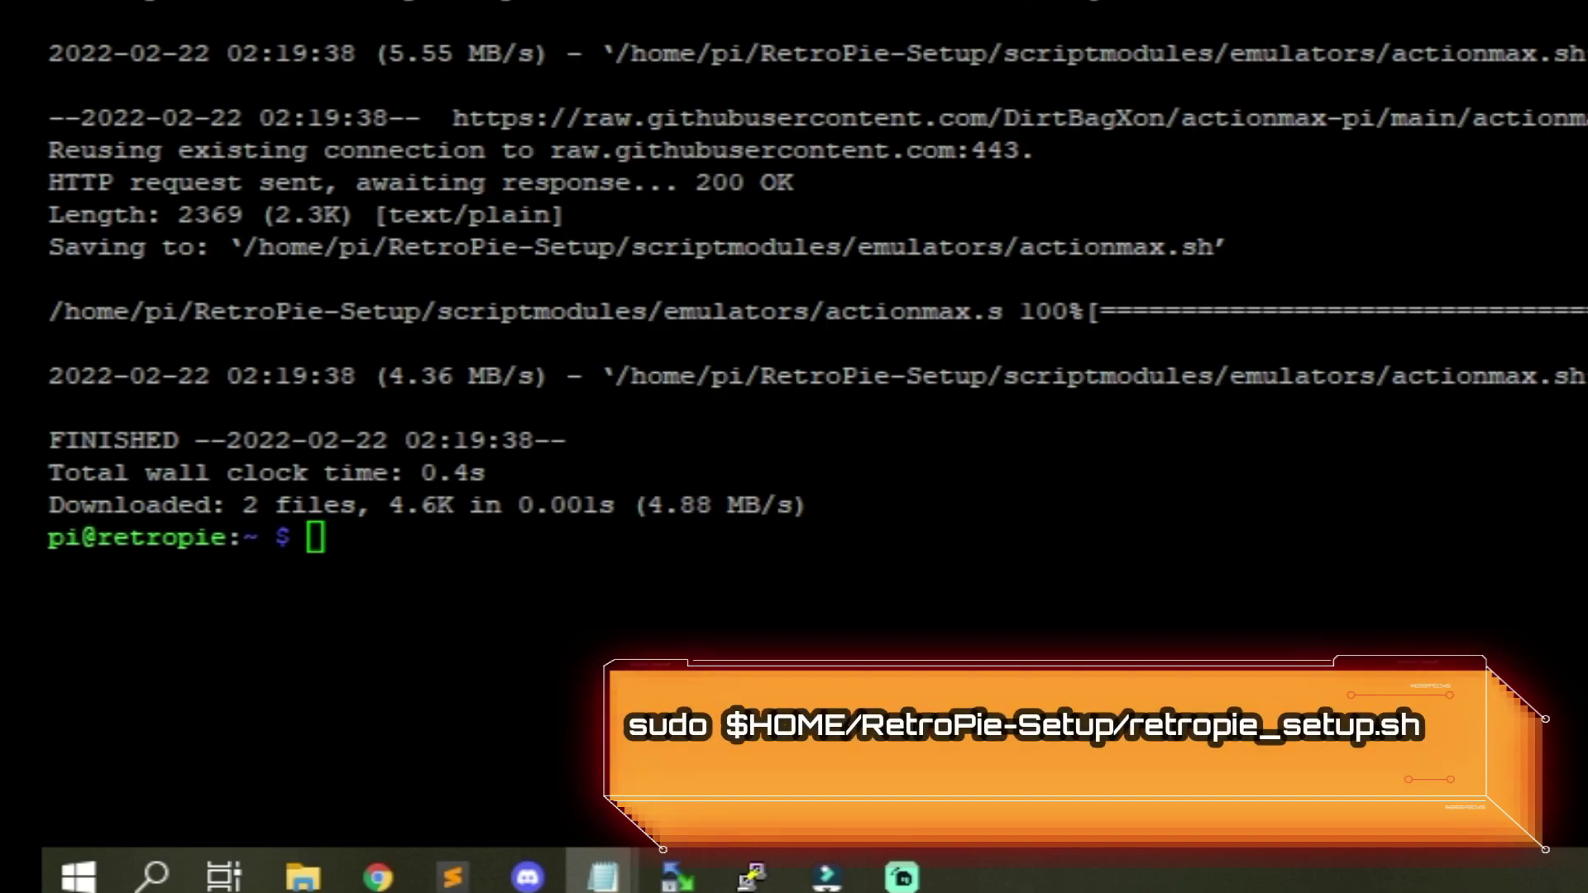
pyautogui.click(1575, 628)
pyautogui.rightClick(1569, 628)
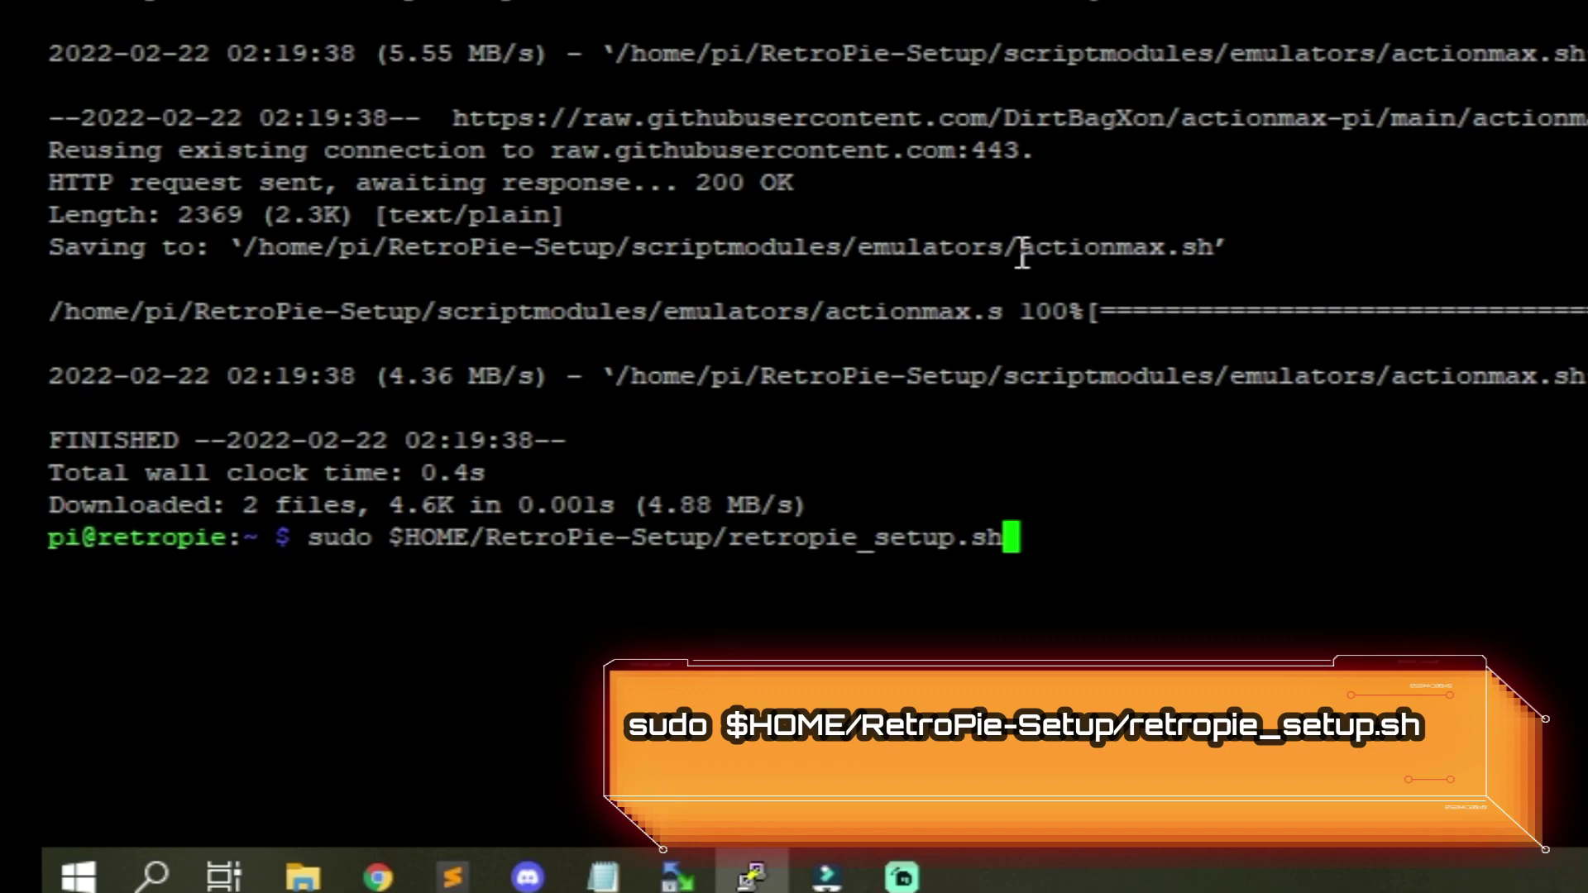
pyautogui.press('Return')
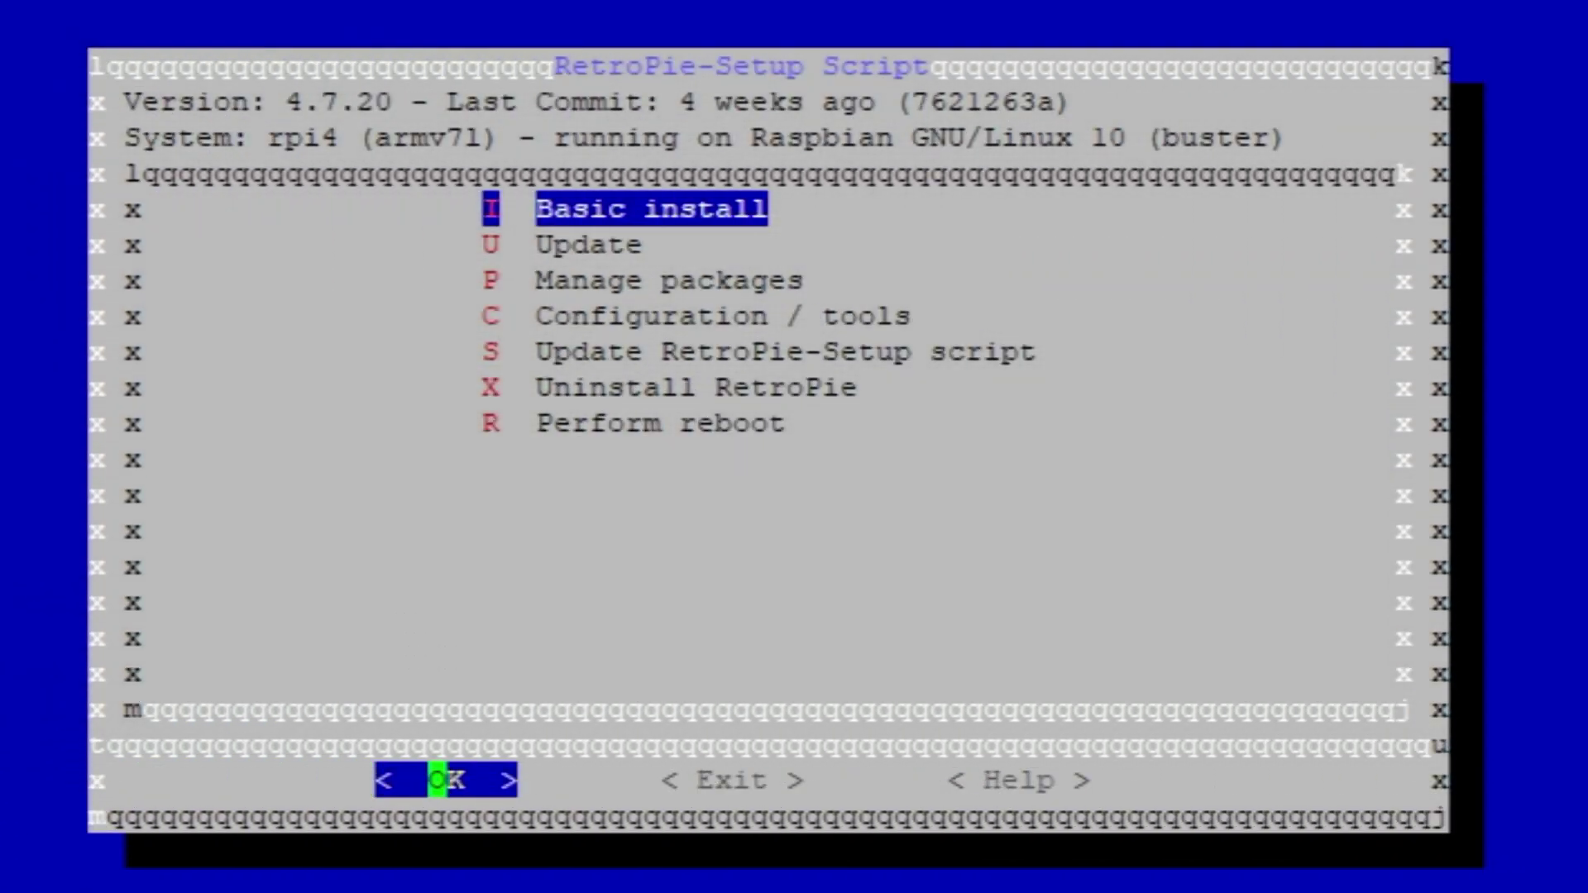
# - Go to Manage packages and open the experimental packages list in the RetroPie setup
pyautogui.press('Down')
pyautogui.press('Down')
pyautogui.press('Down')
pyautogui.press('Up')
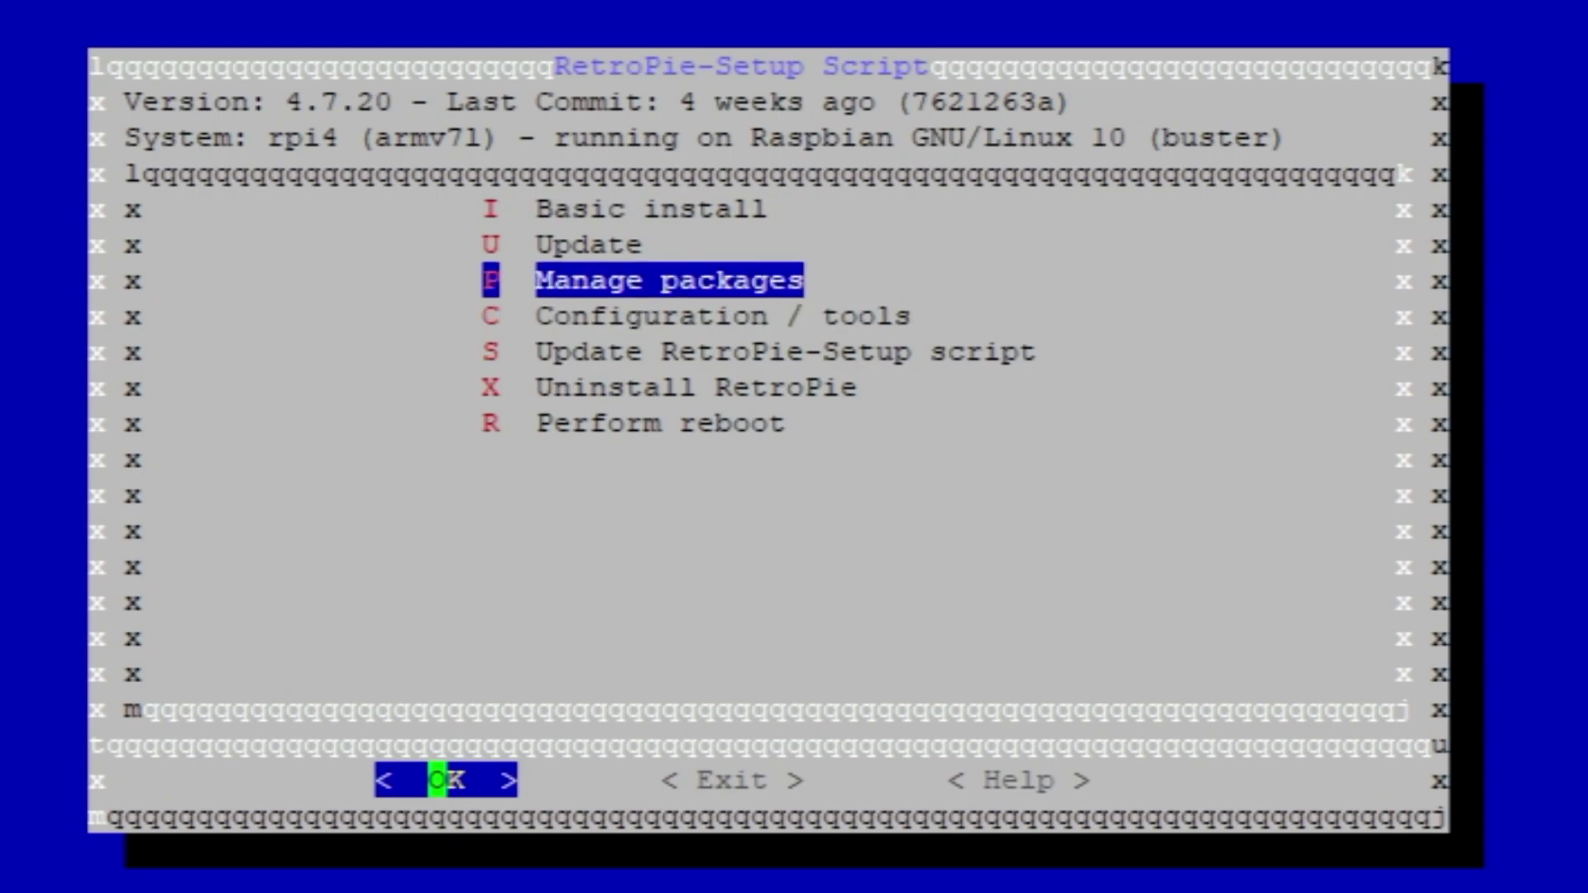
pyautogui.press('Return')
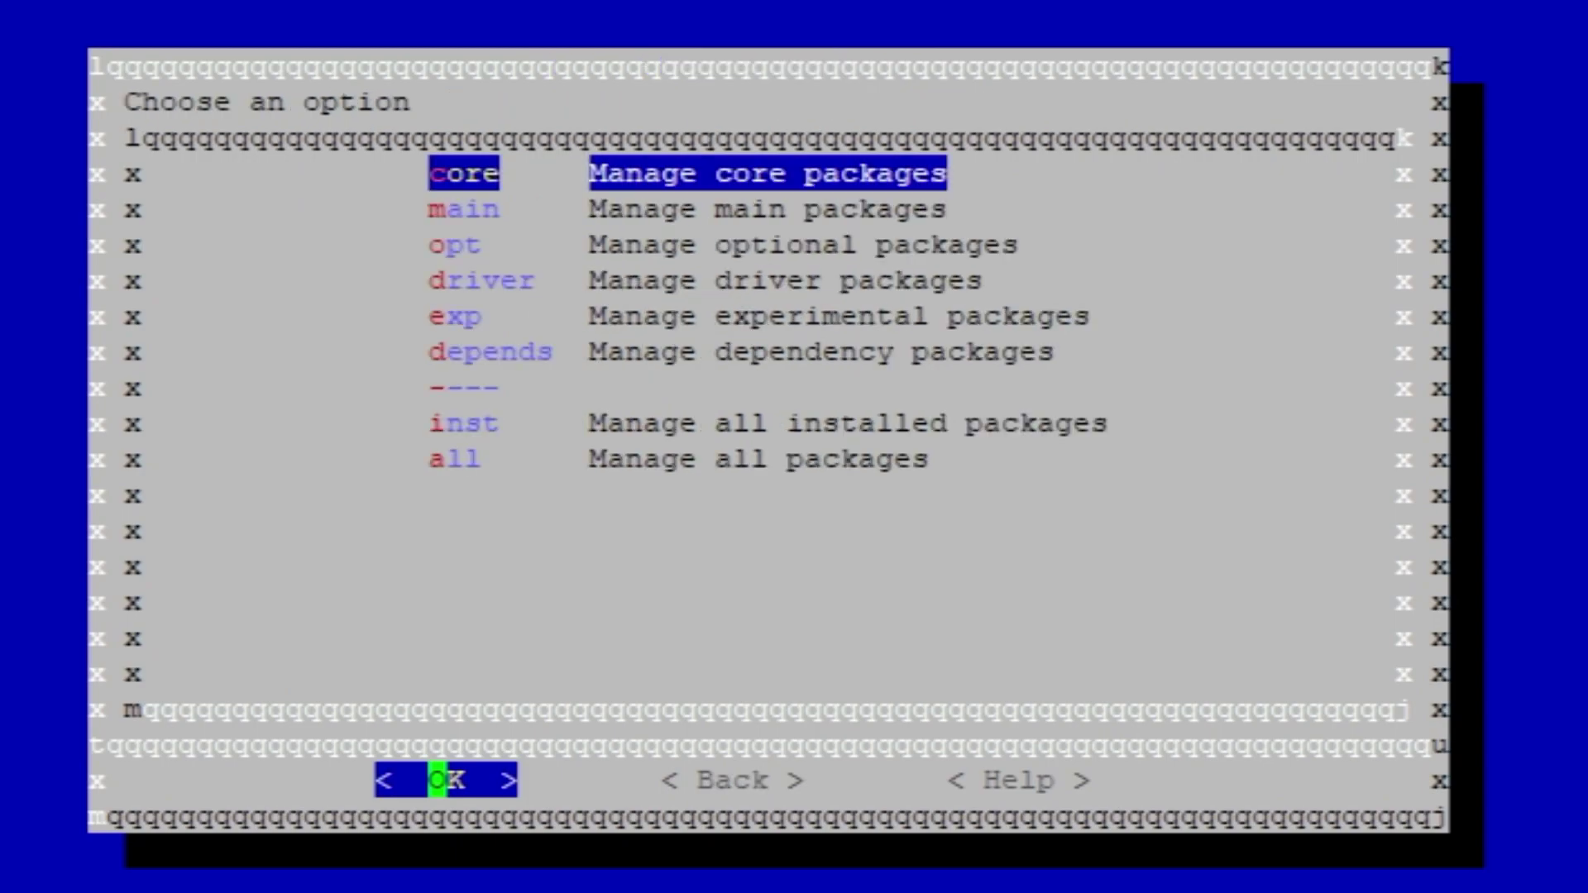
pyautogui.press('Down')
pyautogui.press('Down')
pyautogui.press('Down')
pyautogui.press('Down')
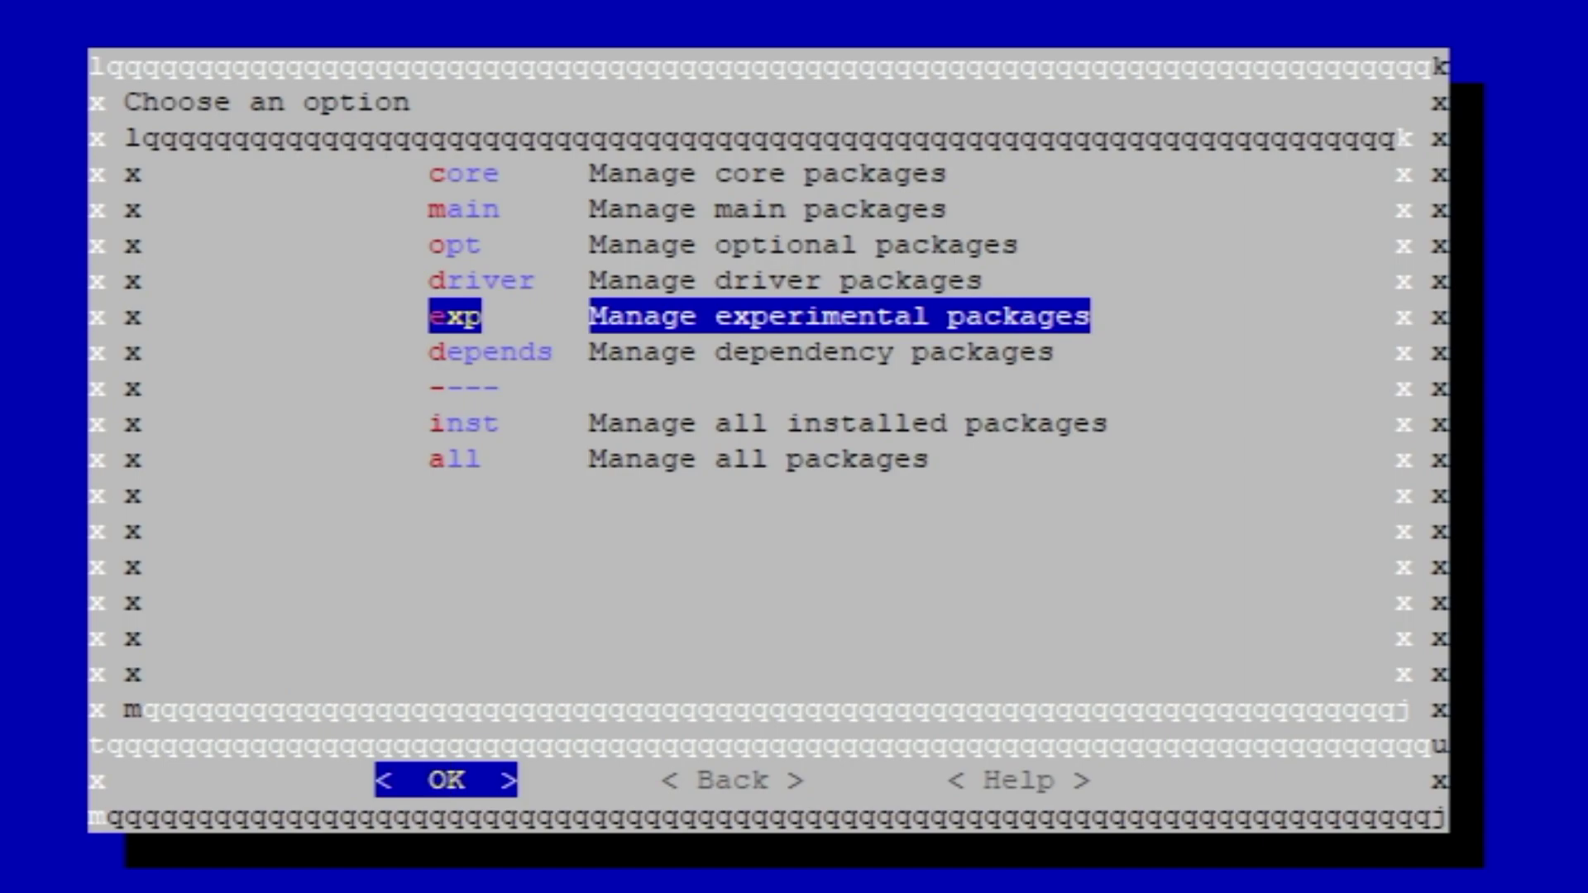
pyautogui.press('Return')
# - Install the actionmax emulator package from source
pyautogui.press('Down')
pyautogui.press('Down')
pyautogui.press('Down')
pyautogui.press('Down')
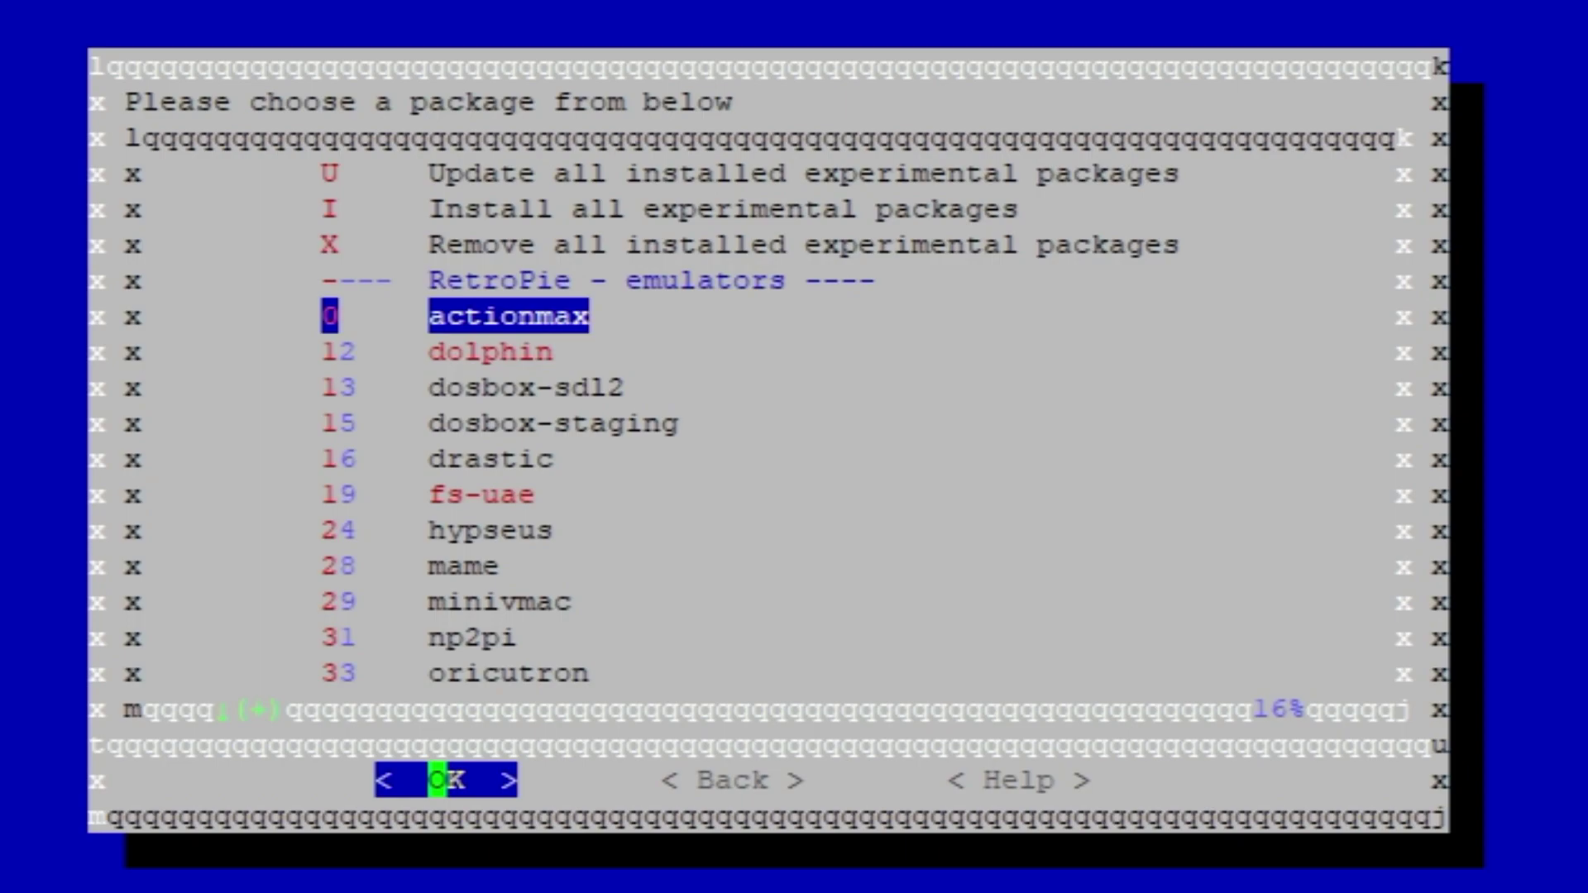
pyautogui.press('Return')
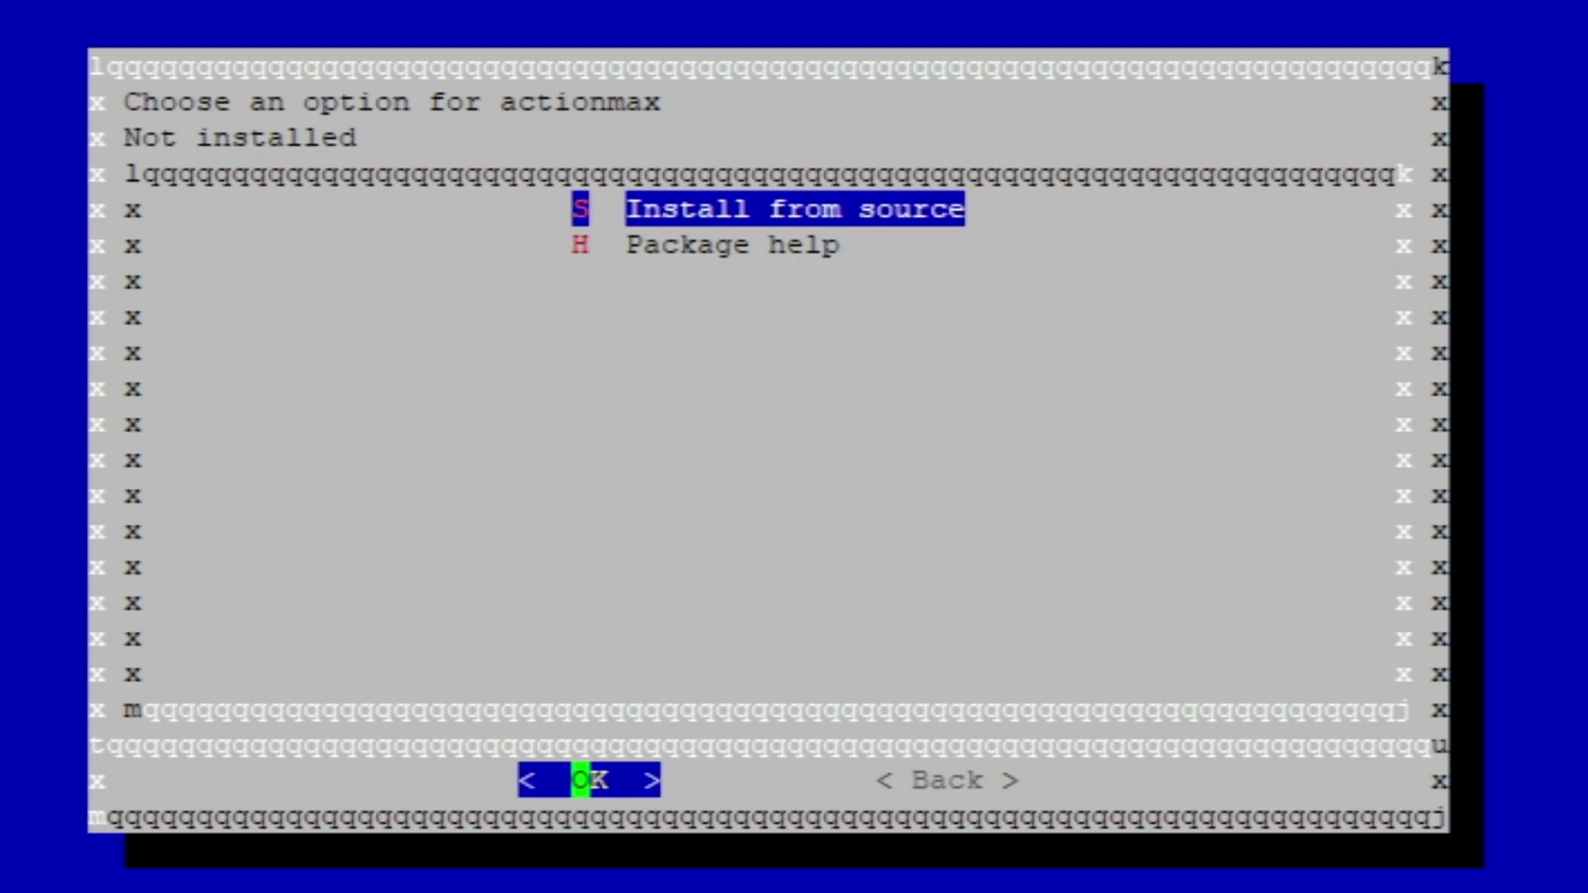
pyautogui.press('Return')
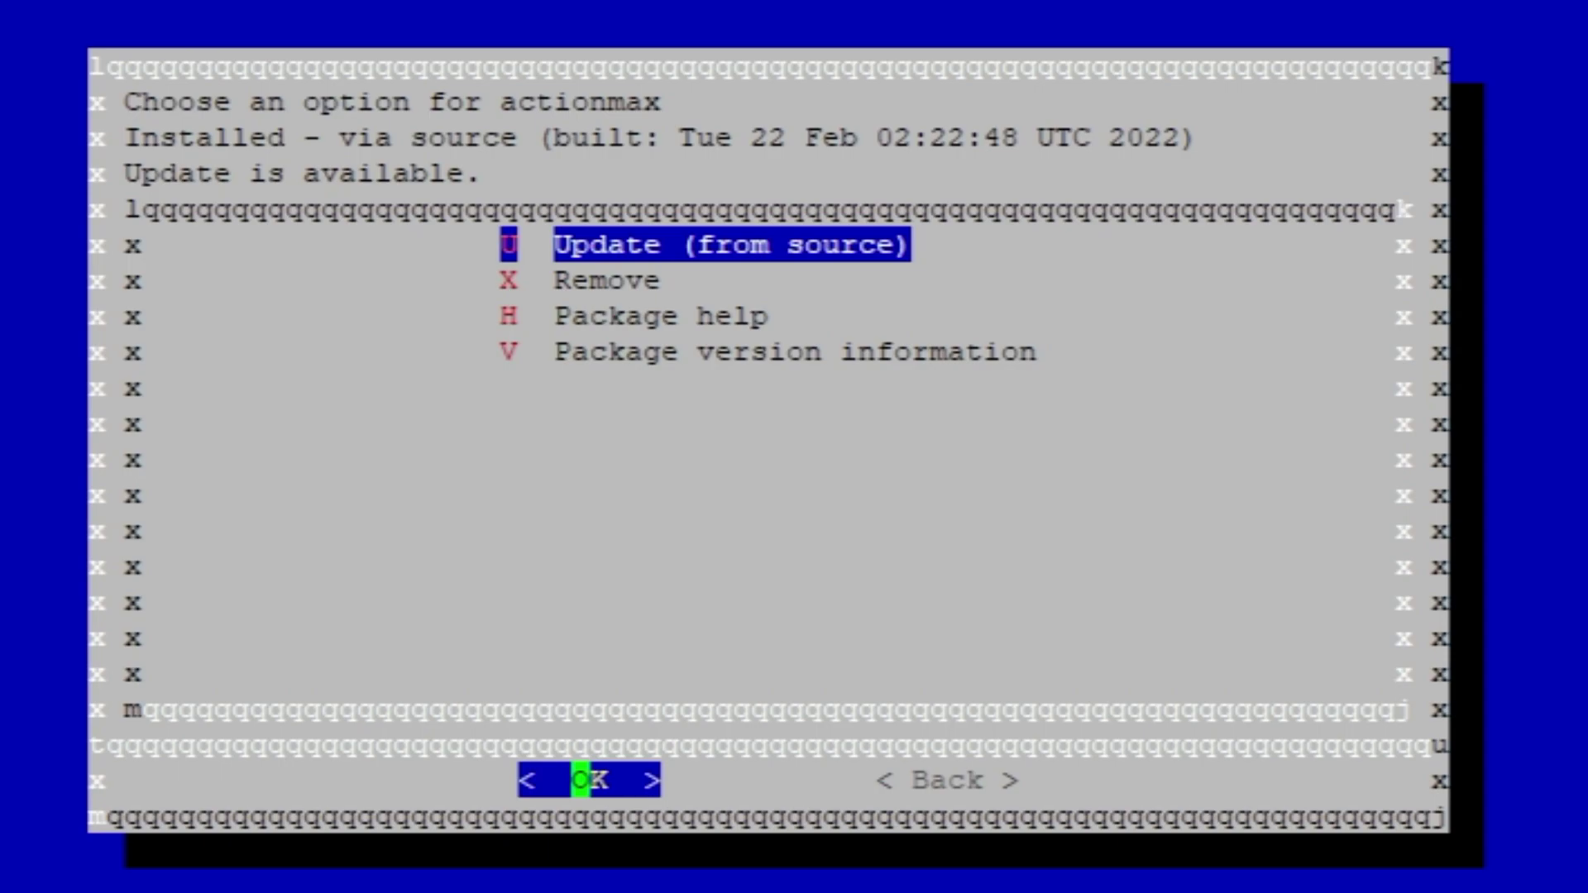
# - Go back out of the actionmax options and the package lists to the main RetroPie setup screen
pyautogui.press('Tab')
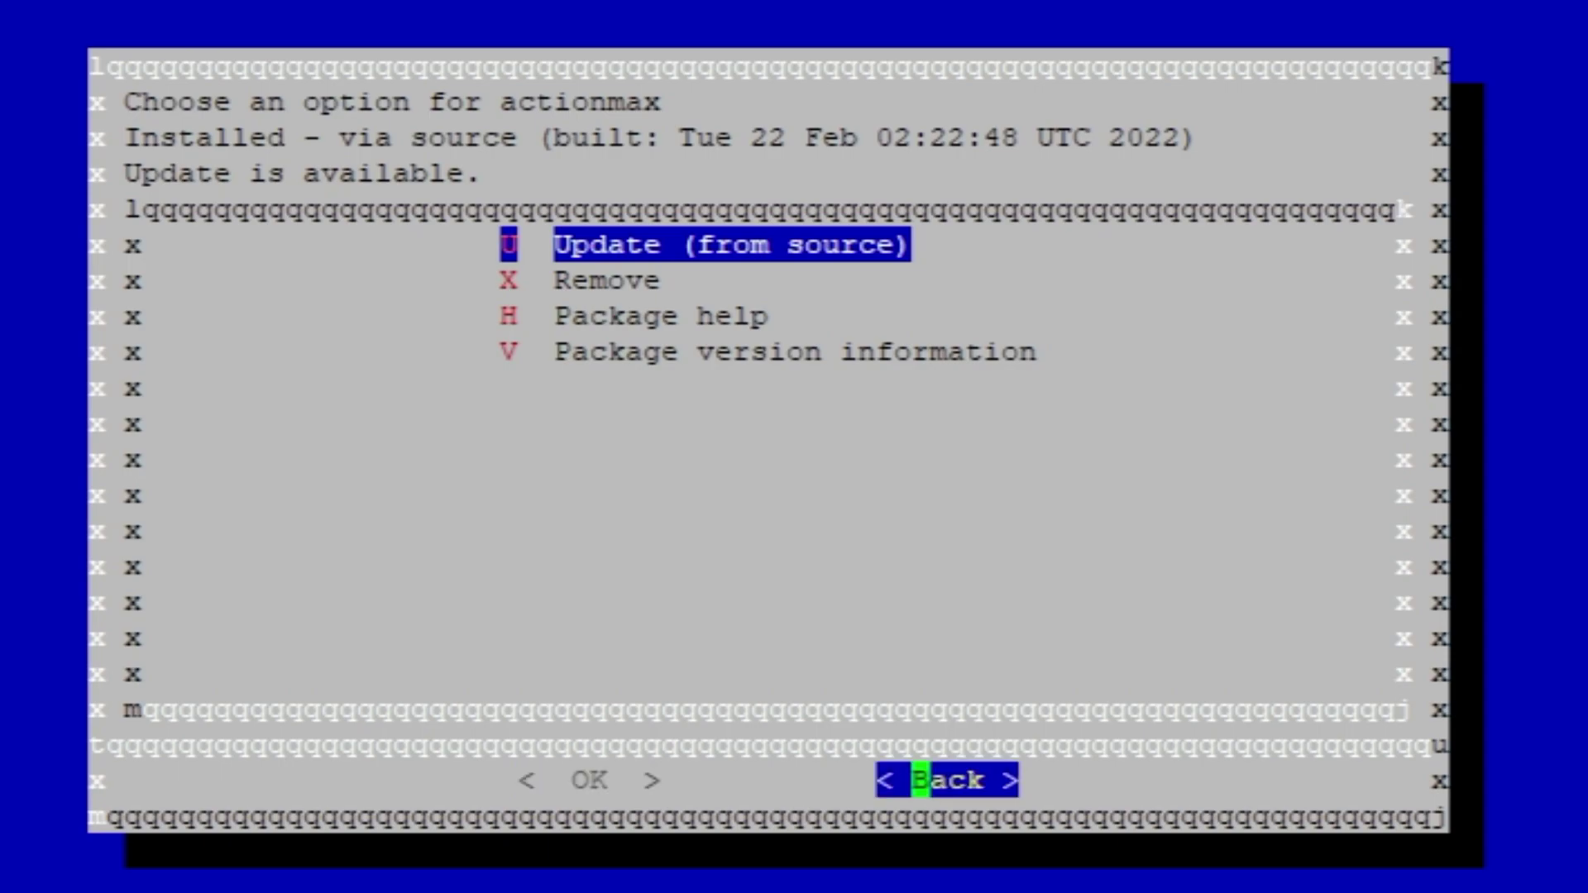
pyautogui.press('Return')
pyautogui.press('Tab')
pyautogui.press('Return')
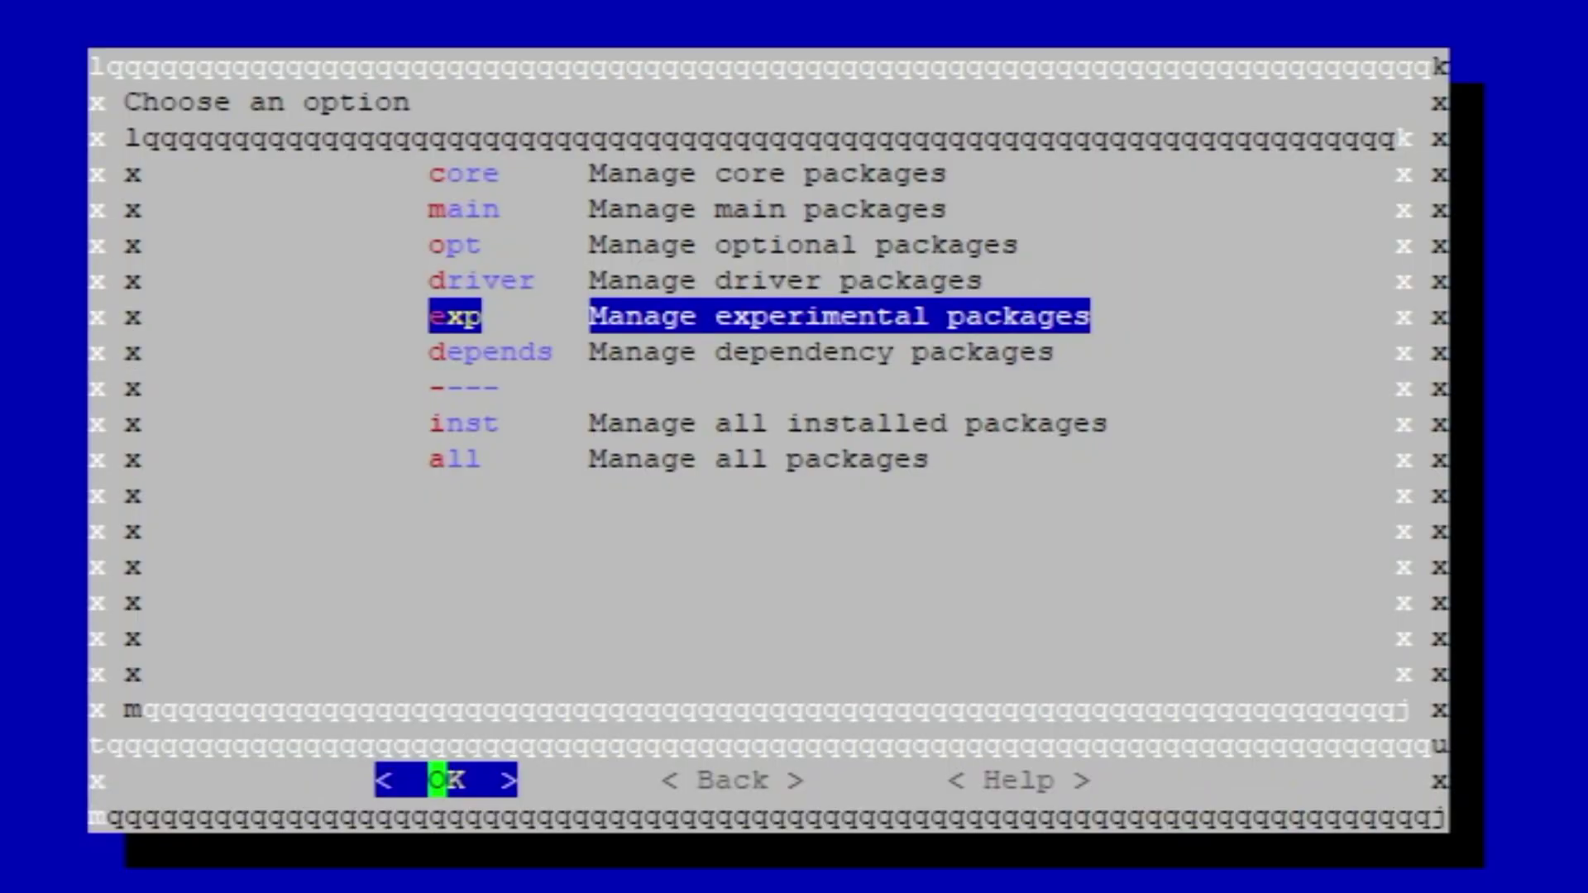
pyautogui.press('Tab')
pyautogui.press('Return')
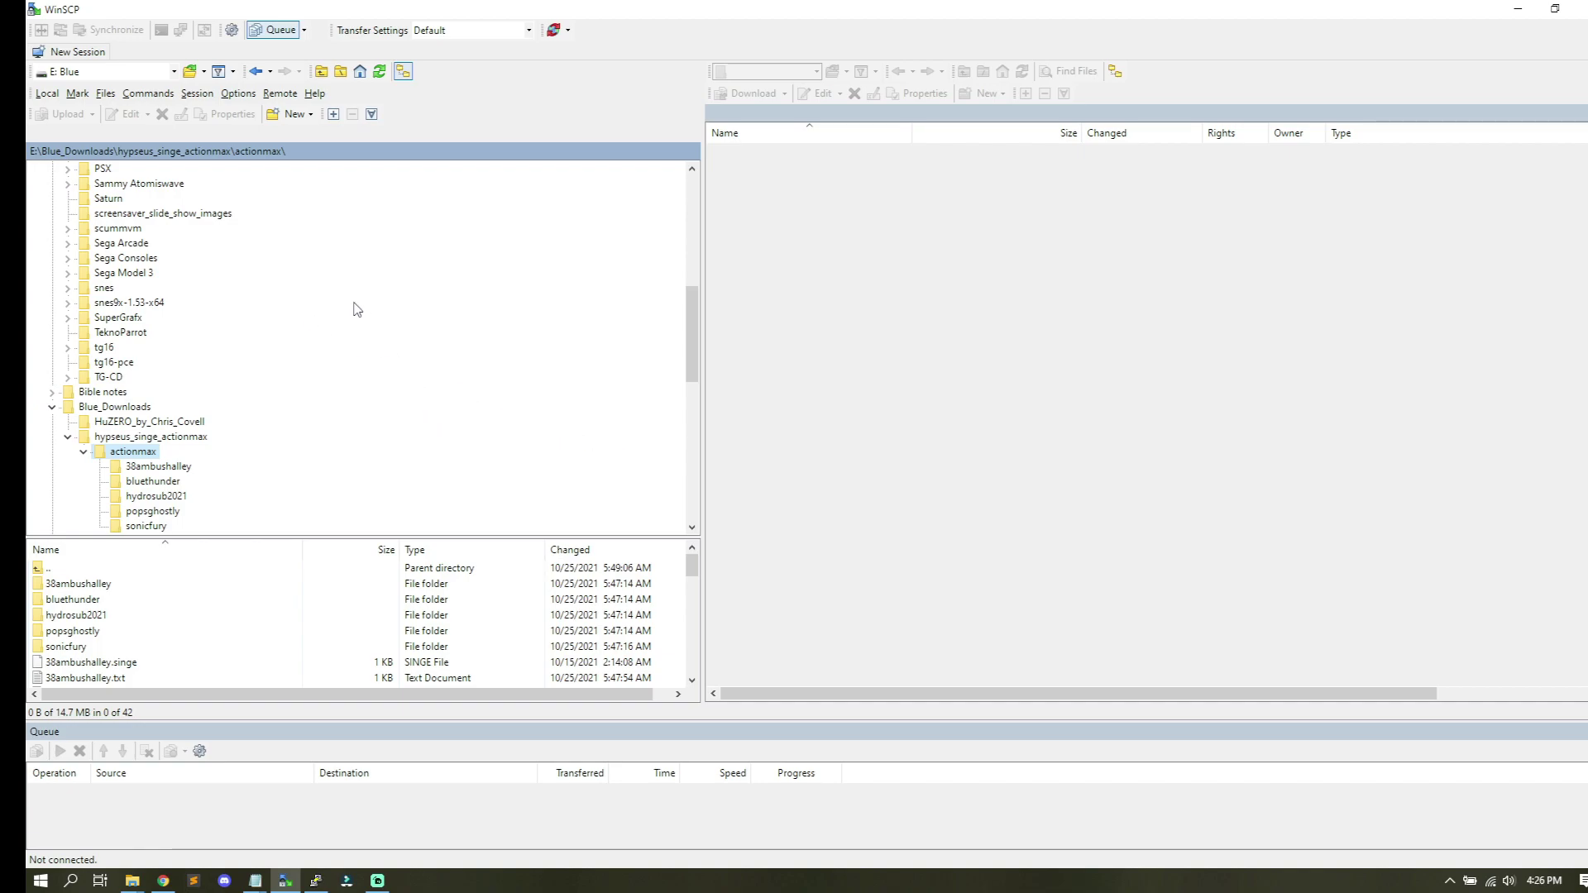
# - Start a new session in WinSCP for the saved PI4 site and check its protocol, host, port and user name
pyautogui.click(74, 53)
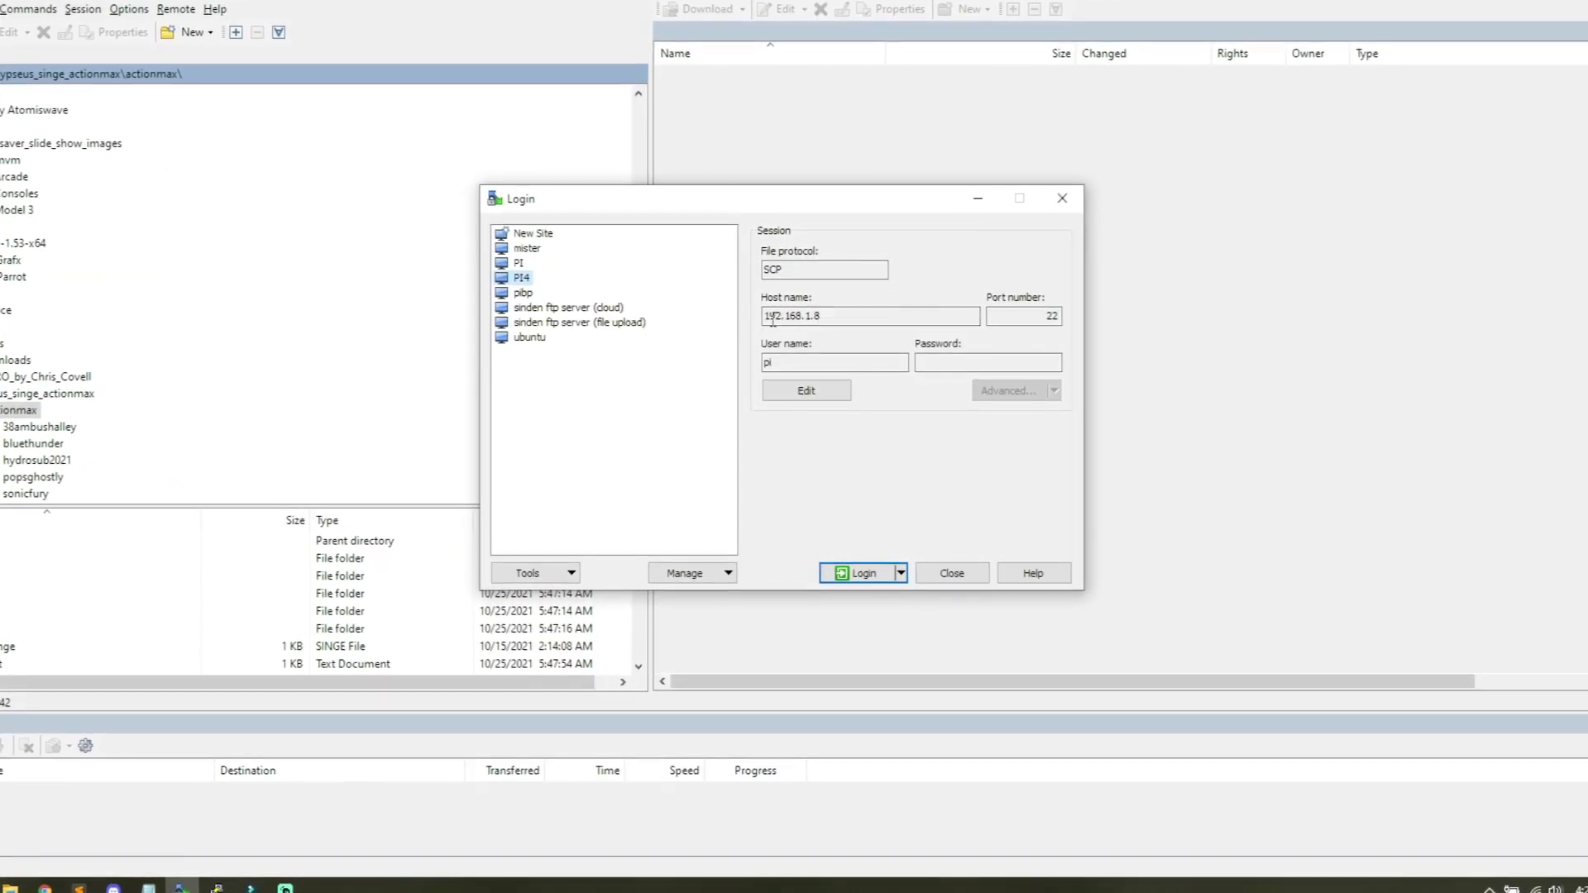
pyautogui.moveTo(860, 367); pyautogui.dragTo(796, 371)
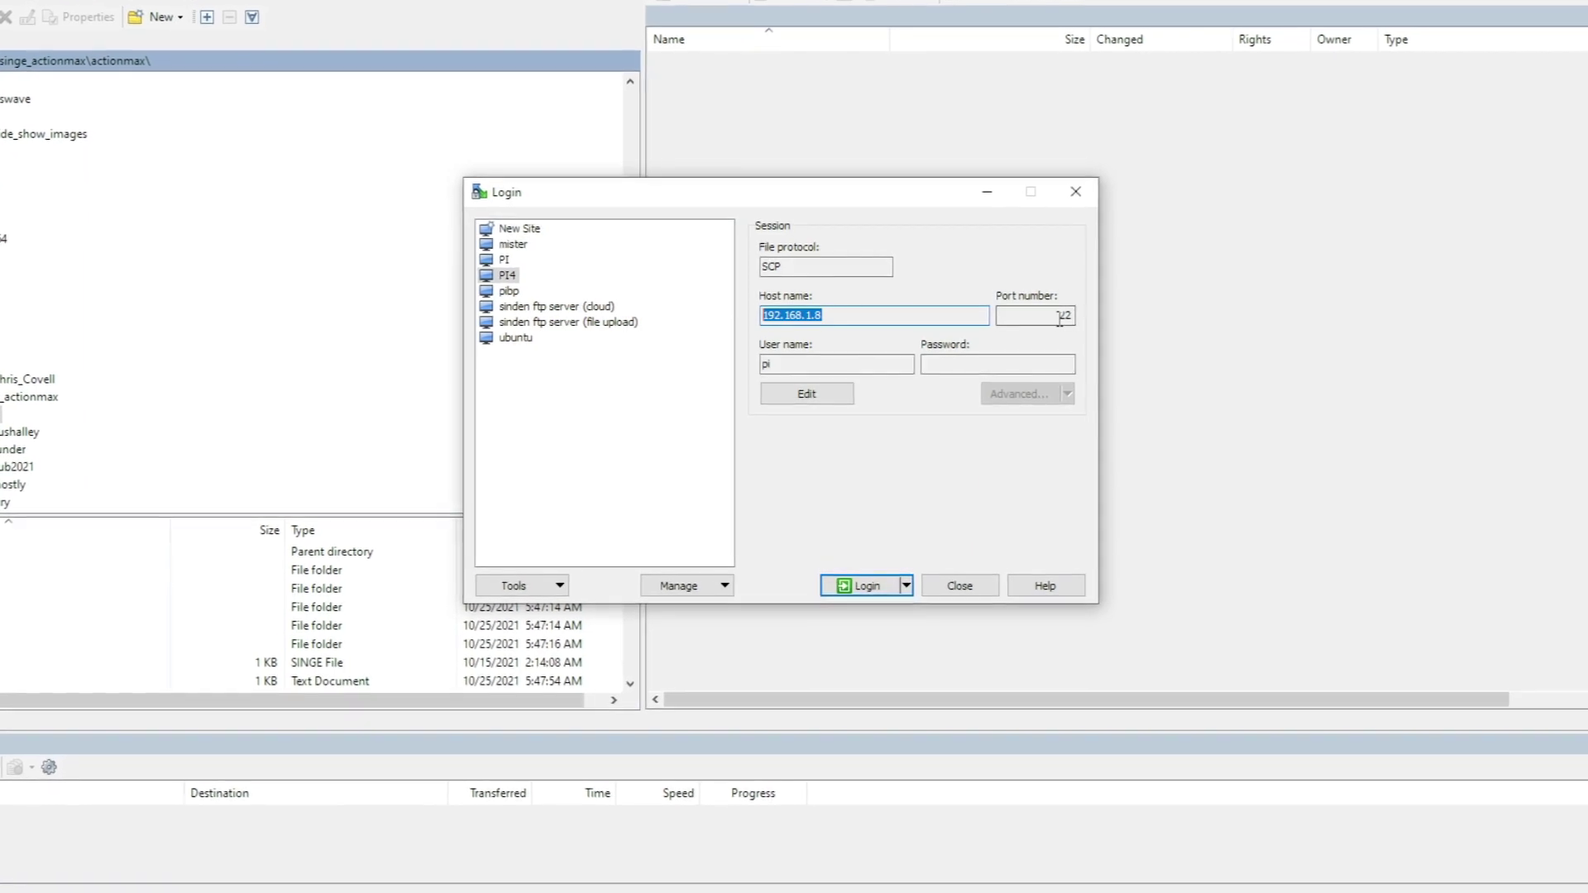
pyautogui.press('Tab')
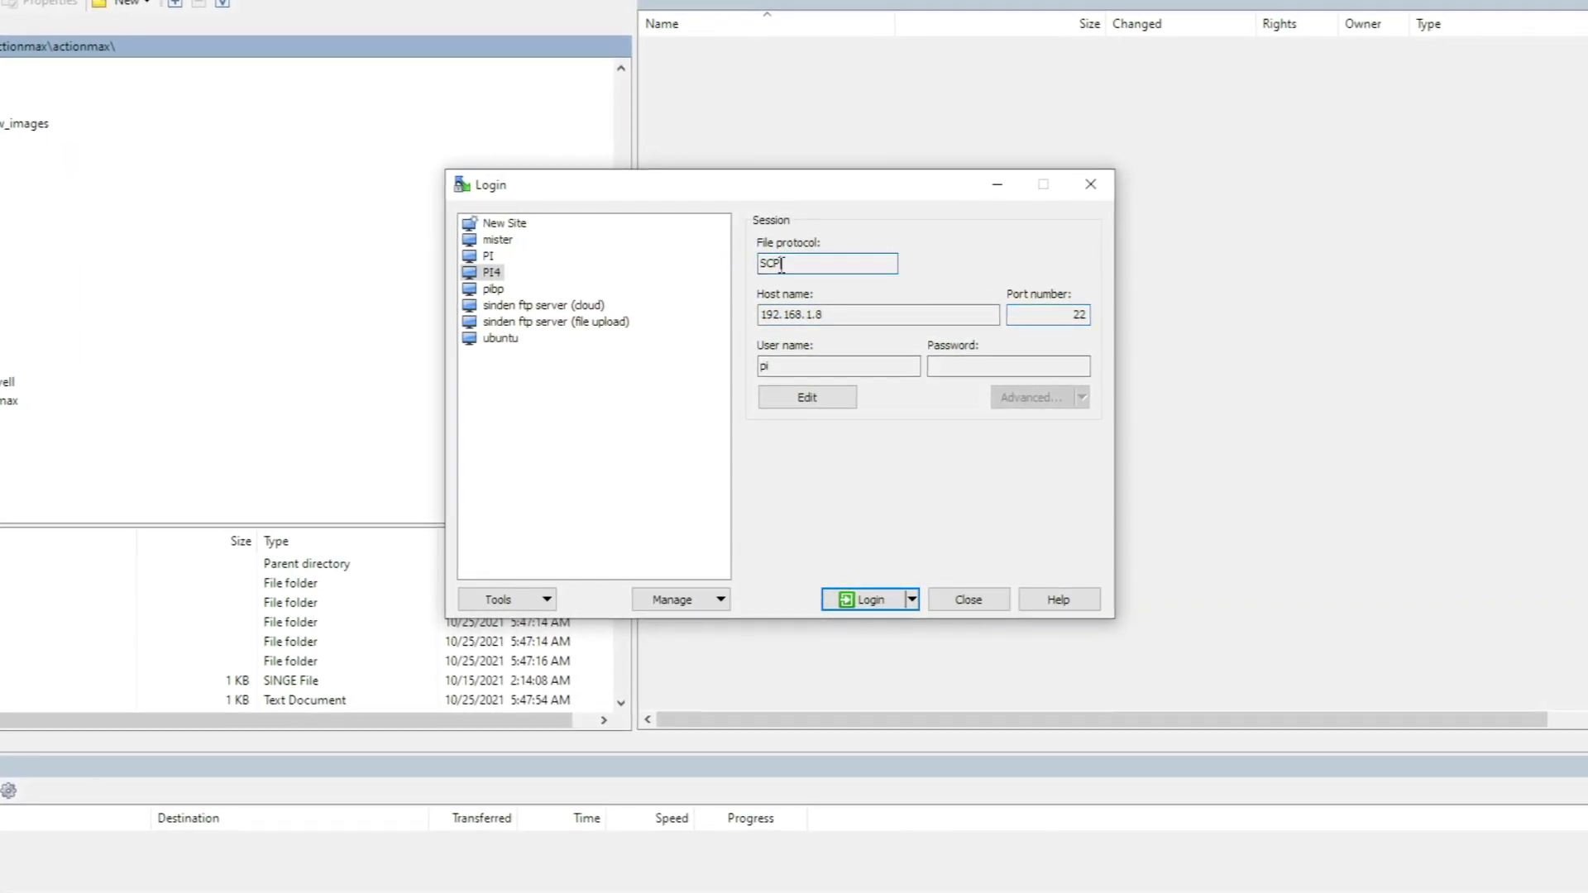
pyautogui.doubleClick(777, 263)
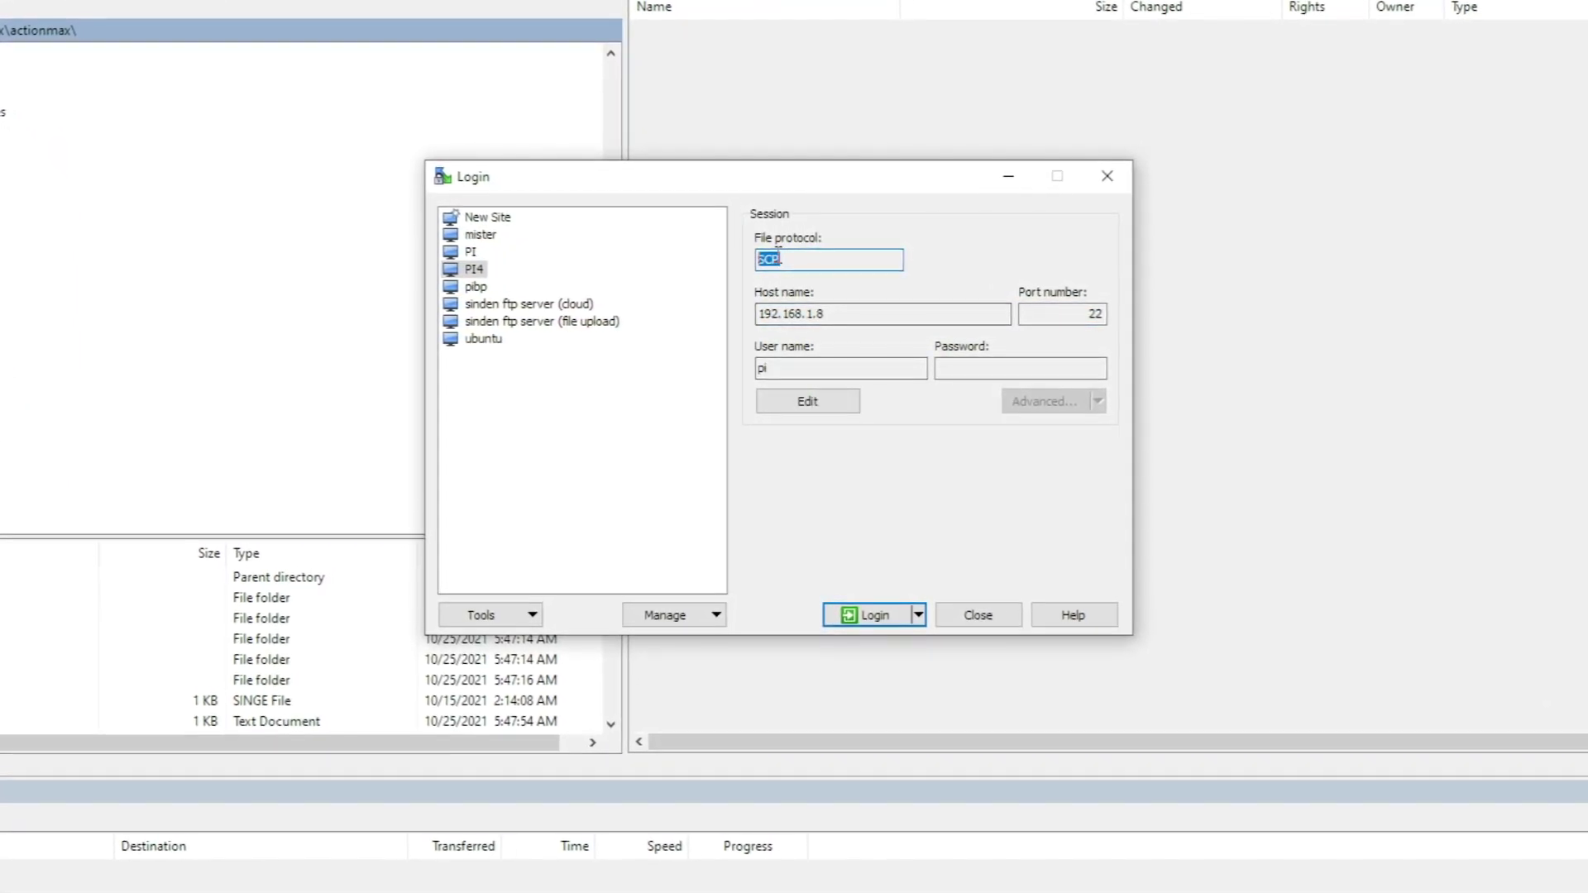
pyautogui.click(843, 372)
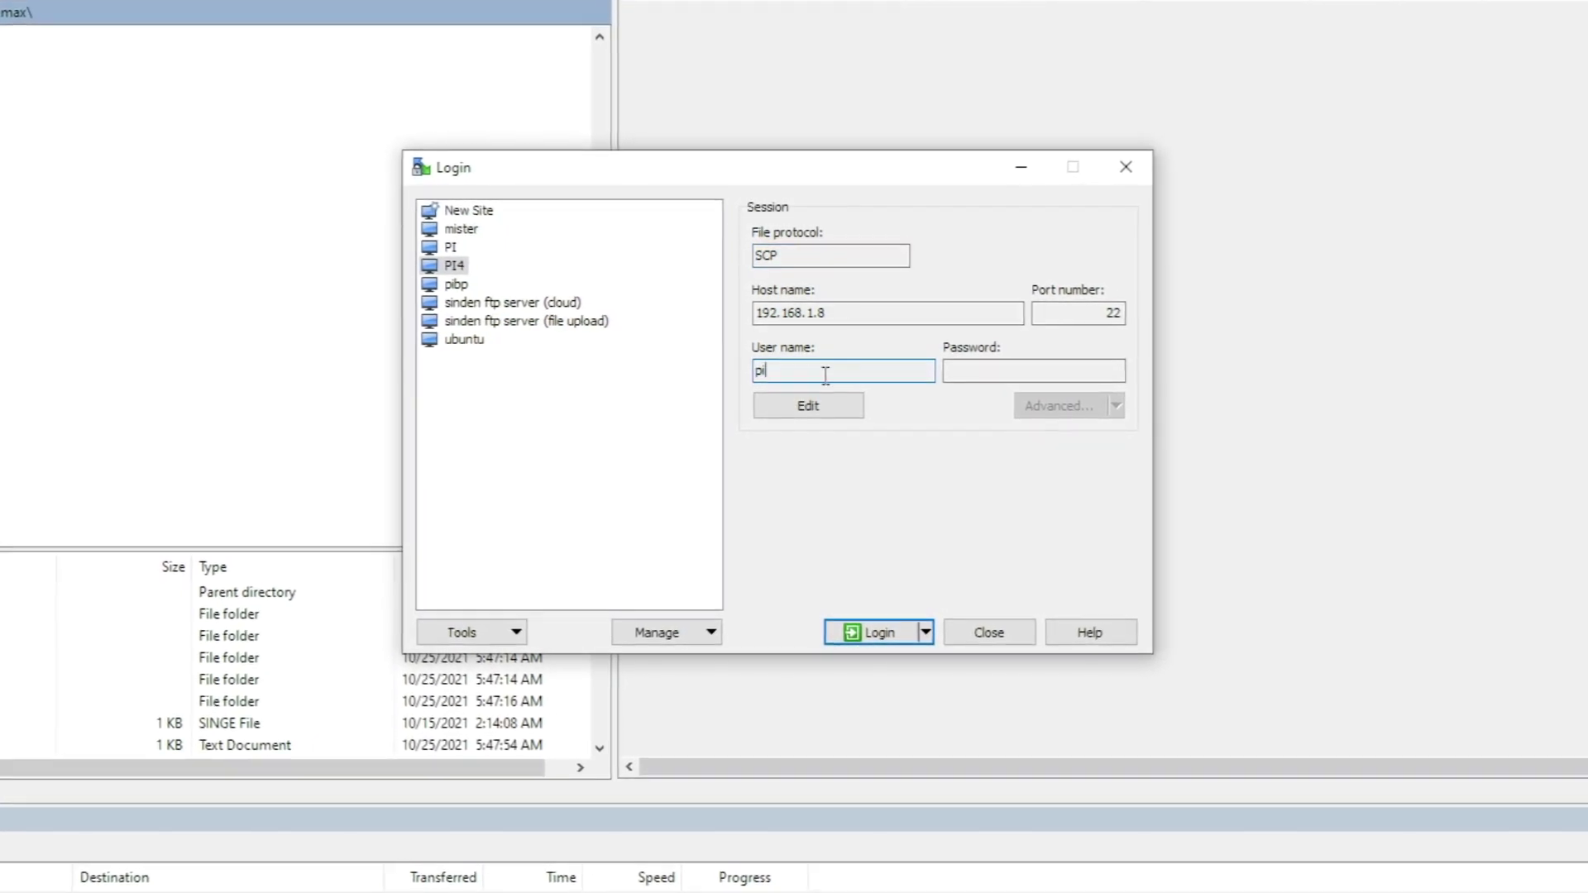
# - Log in to the PI4 site, entering the account password
pyautogui.click(880, 634)
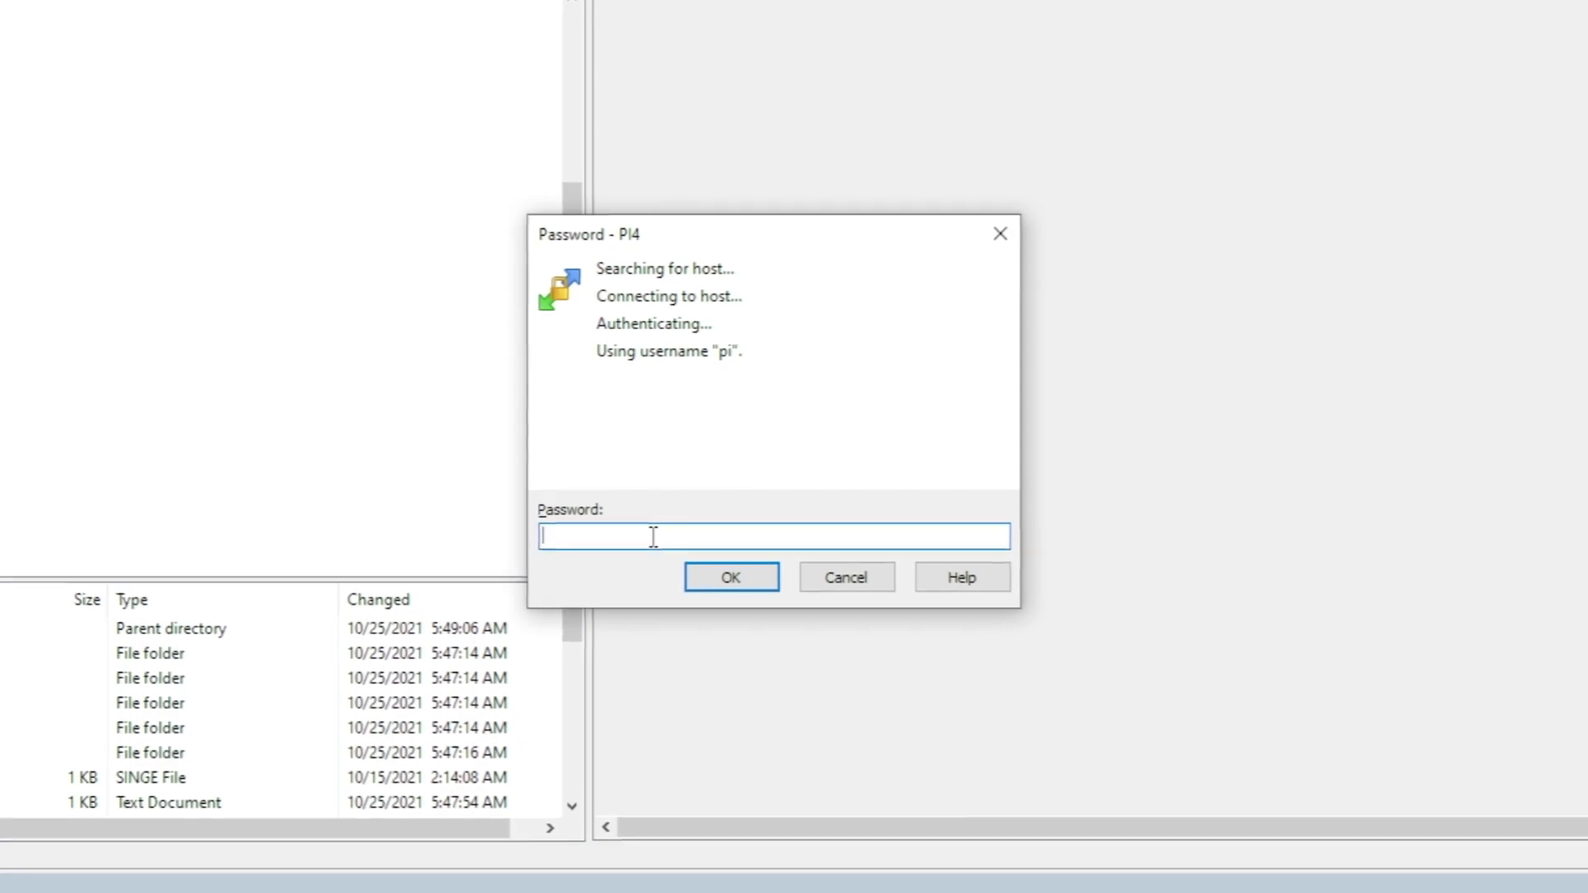
pyautogui.write('••••')
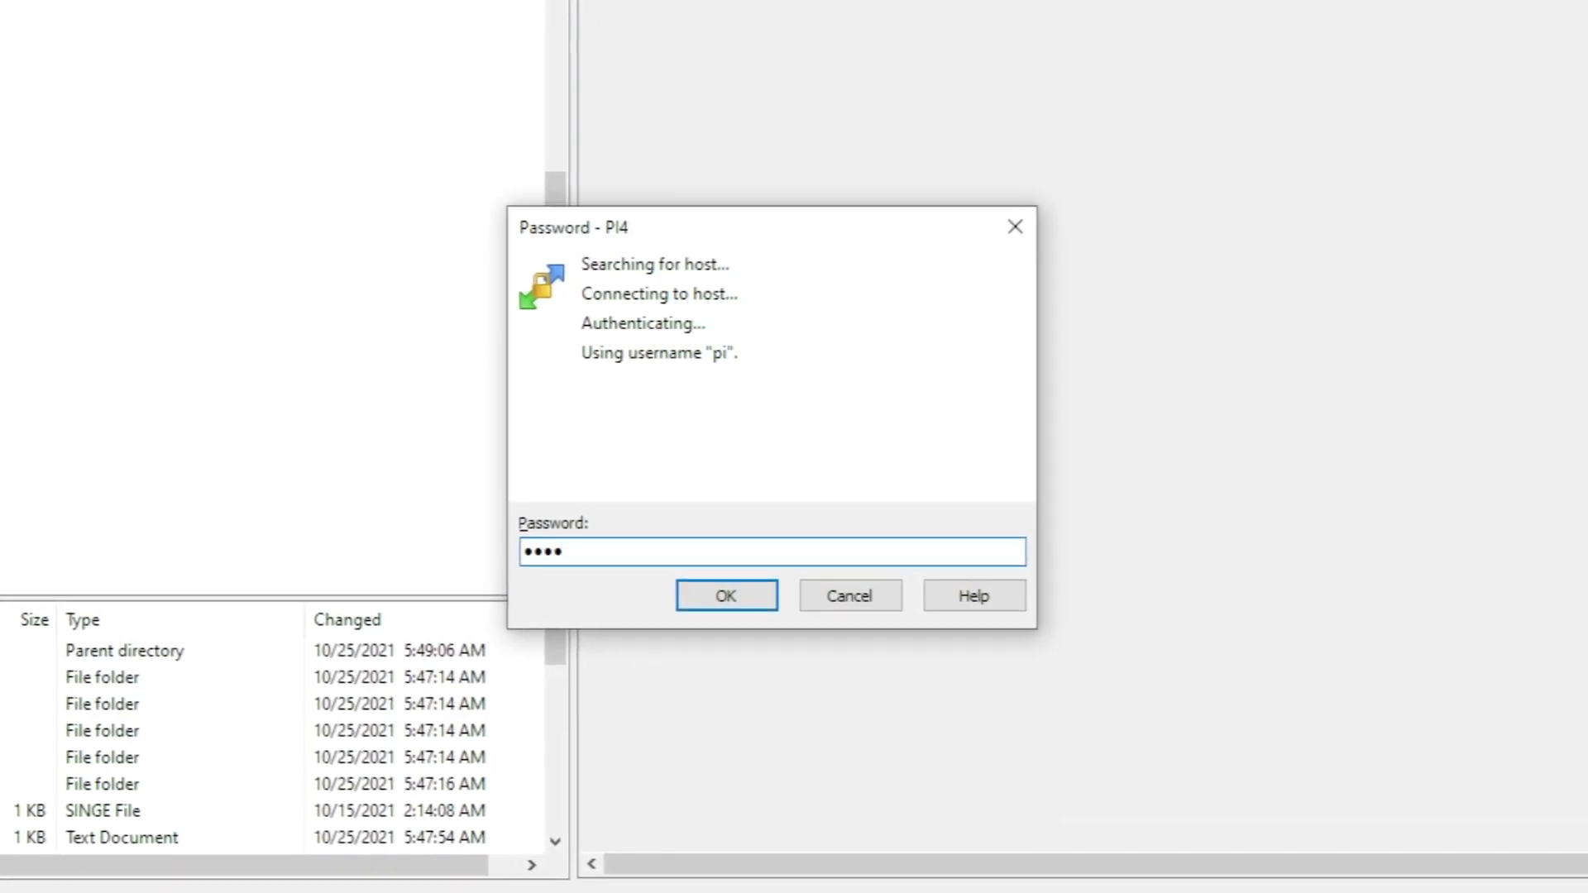
pyautogui.write('••')
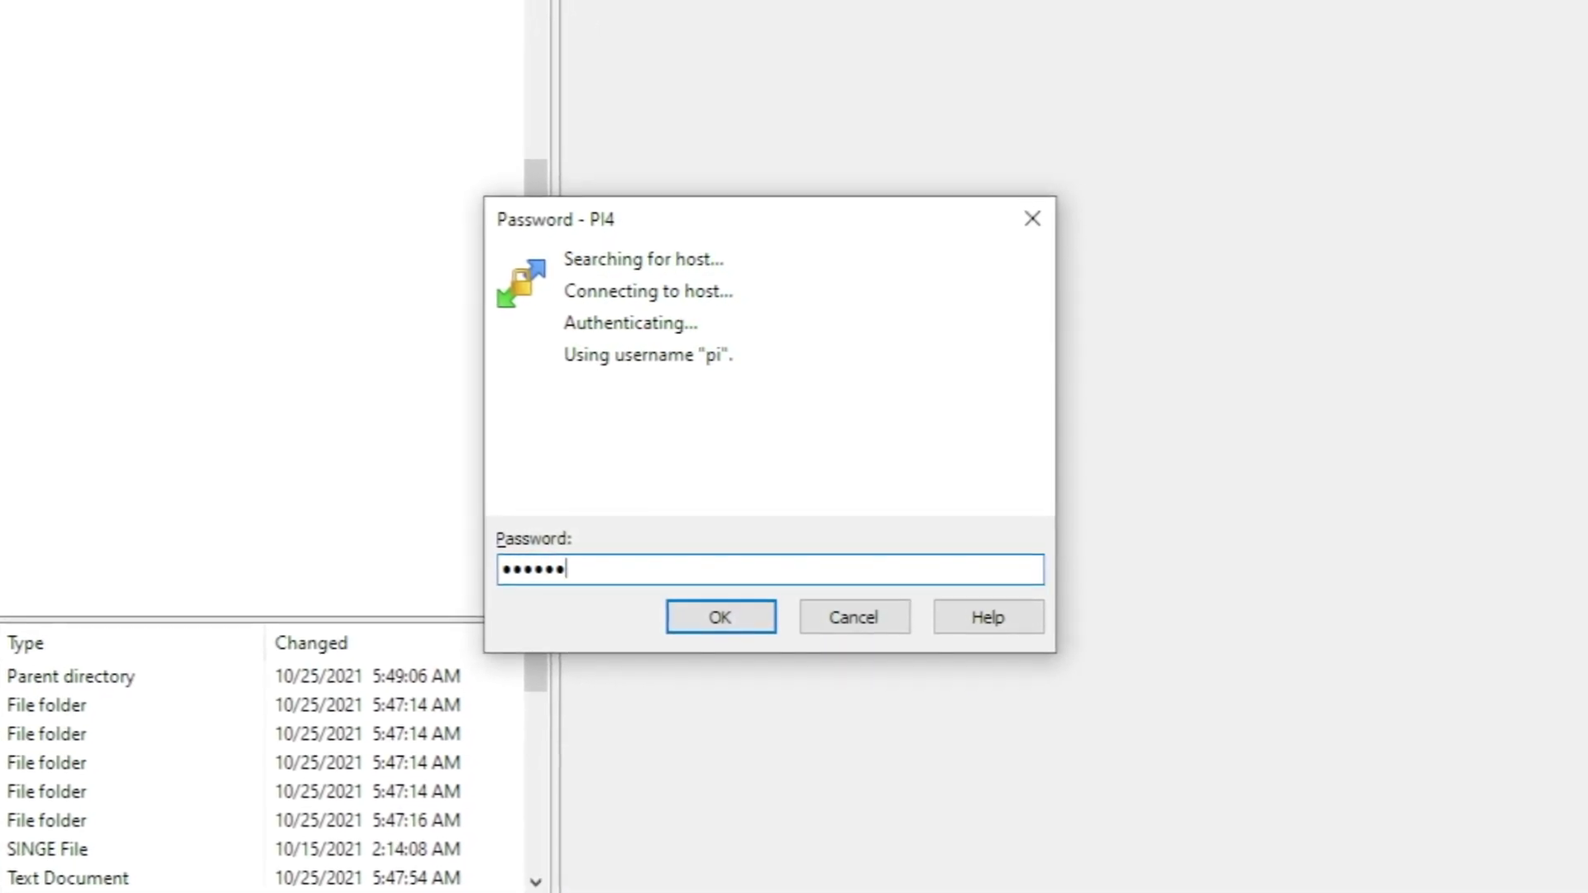
pyautogui.write('••••')
pyautogui.press('Return')
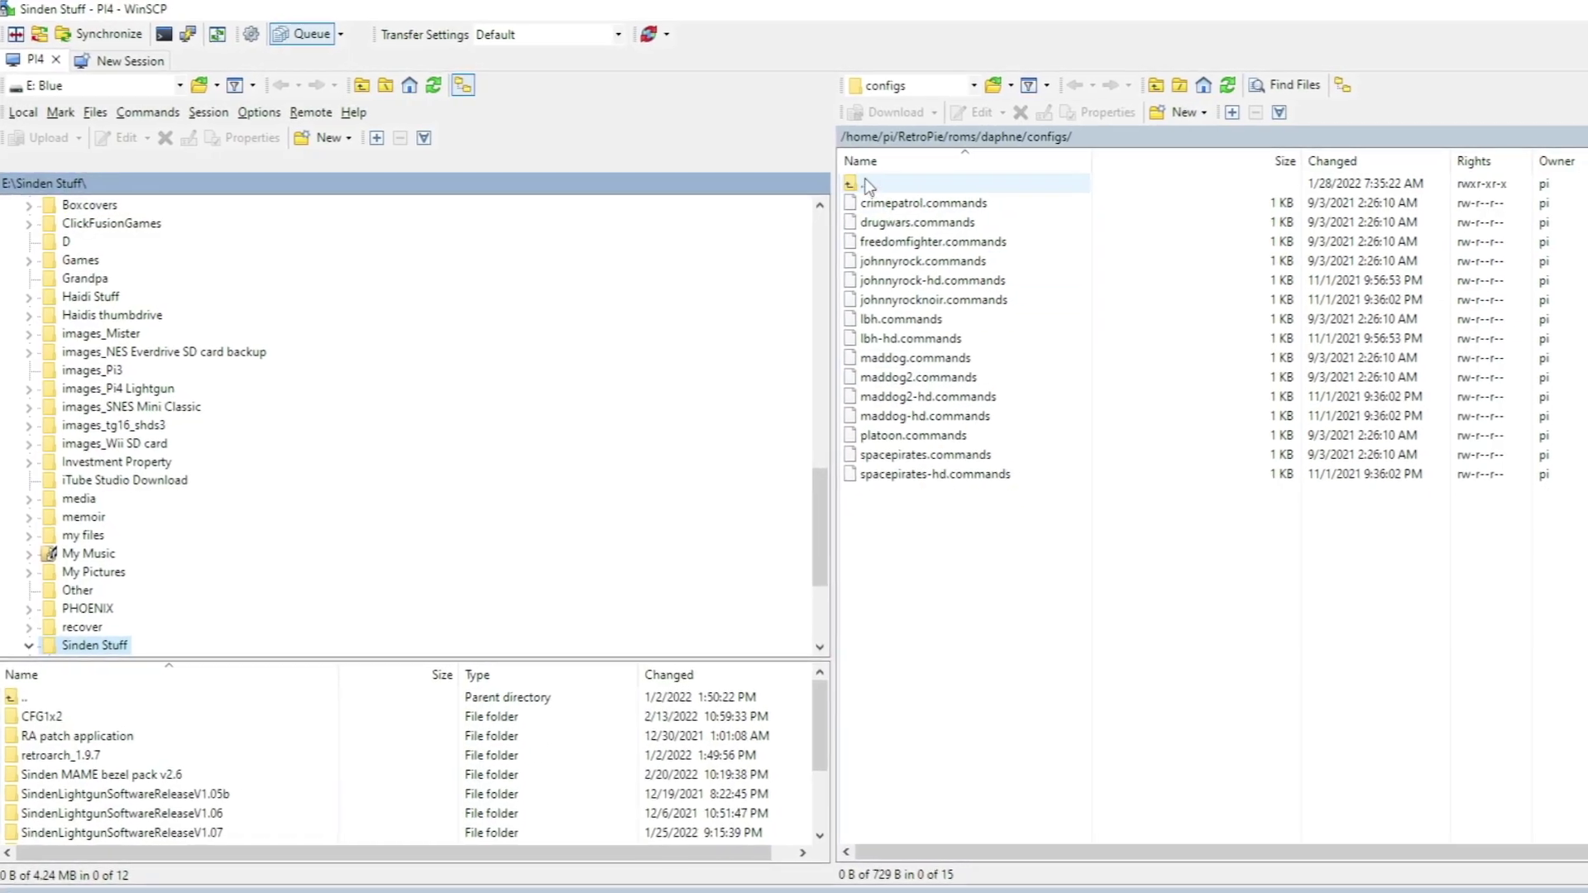
# - Upload the local actionmax folder from Blue_Downloads\hypseus_singe_actionmax to the remote folder /home/pi/RetroPie/roms/daphne
pyautogui.doubleClick(864, 177)
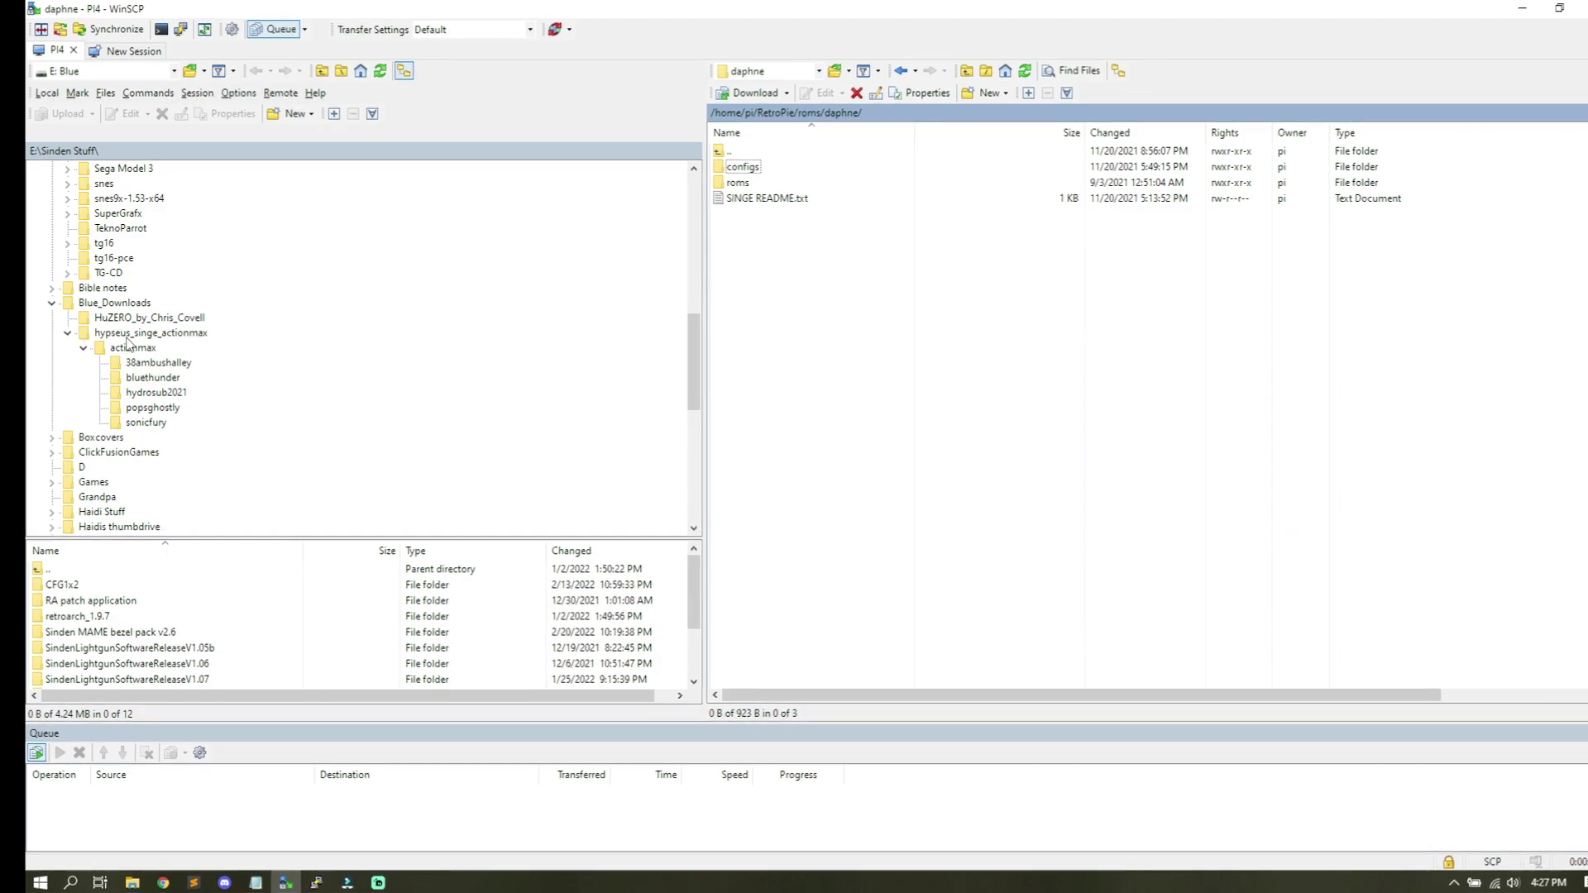
pyautogui.click(136, 348)
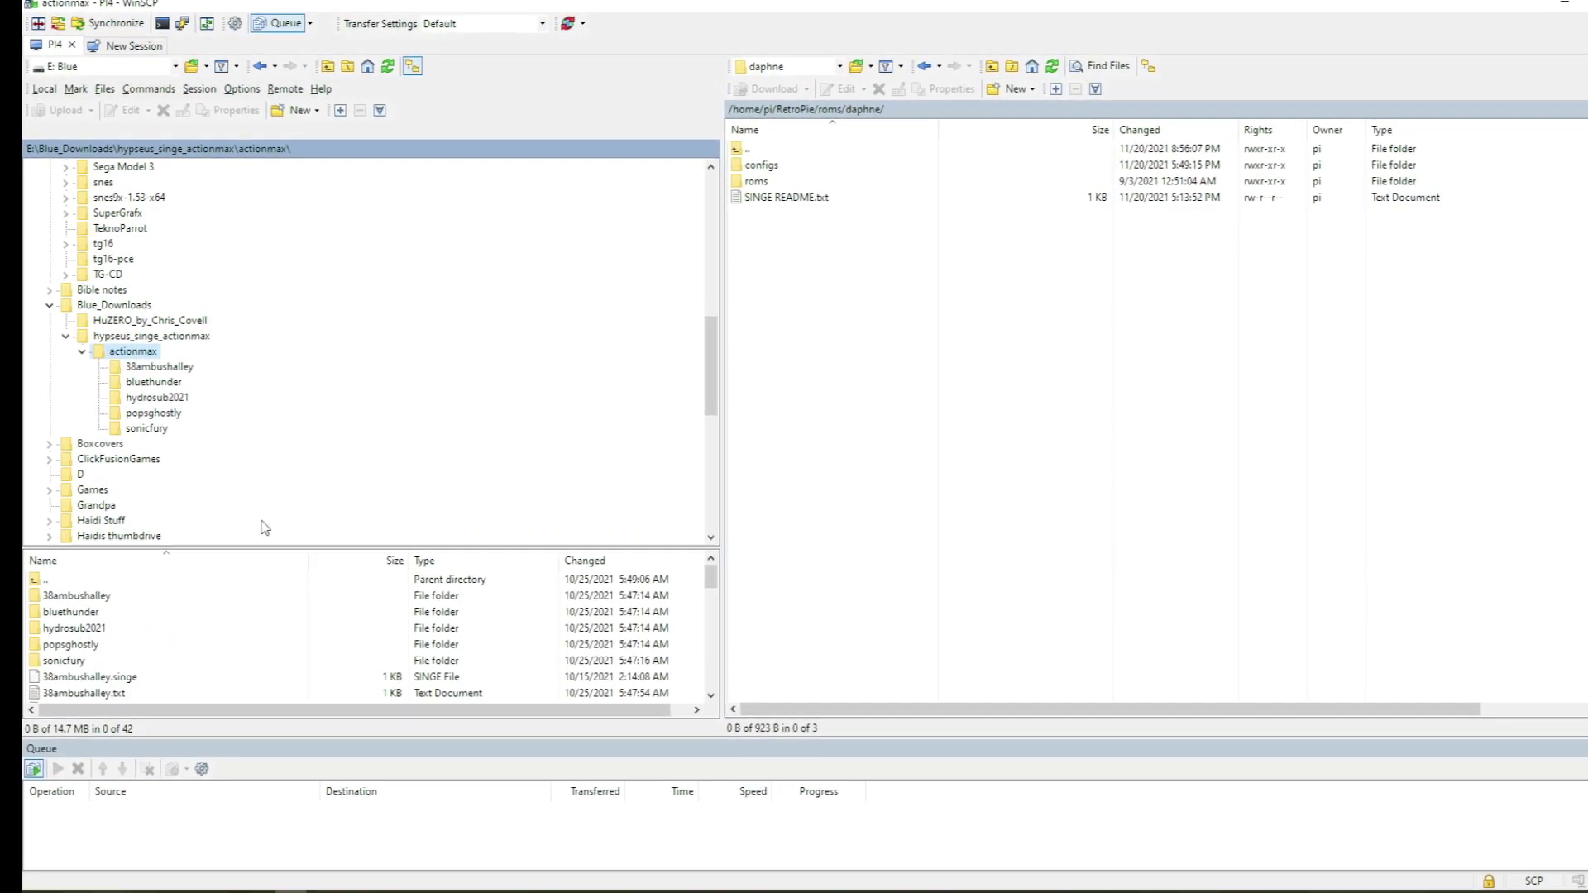
pyautogui.scroll(-10, 170, 595)
pyautogui.scroll(-3, 172, 606)
pyautogui.moveTo(169, 566); pyautogui.dragTo(170, 377)
pyautogui.scroll(15, 186, 589)
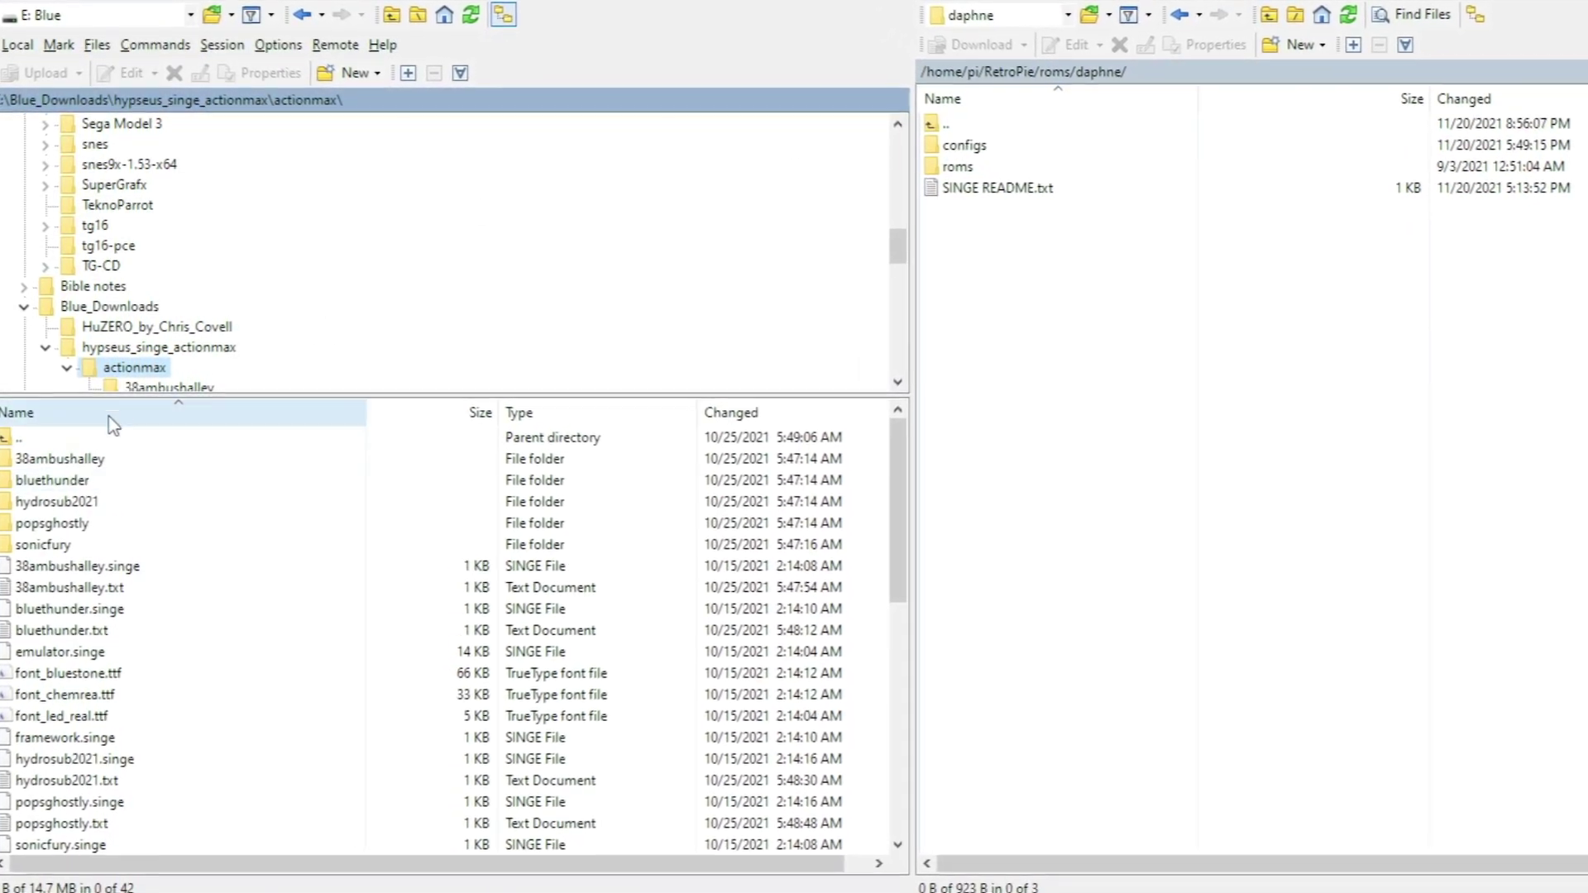
pyautogui.moveTo(132, 371); pyautogui.dragTo(1168, 414)
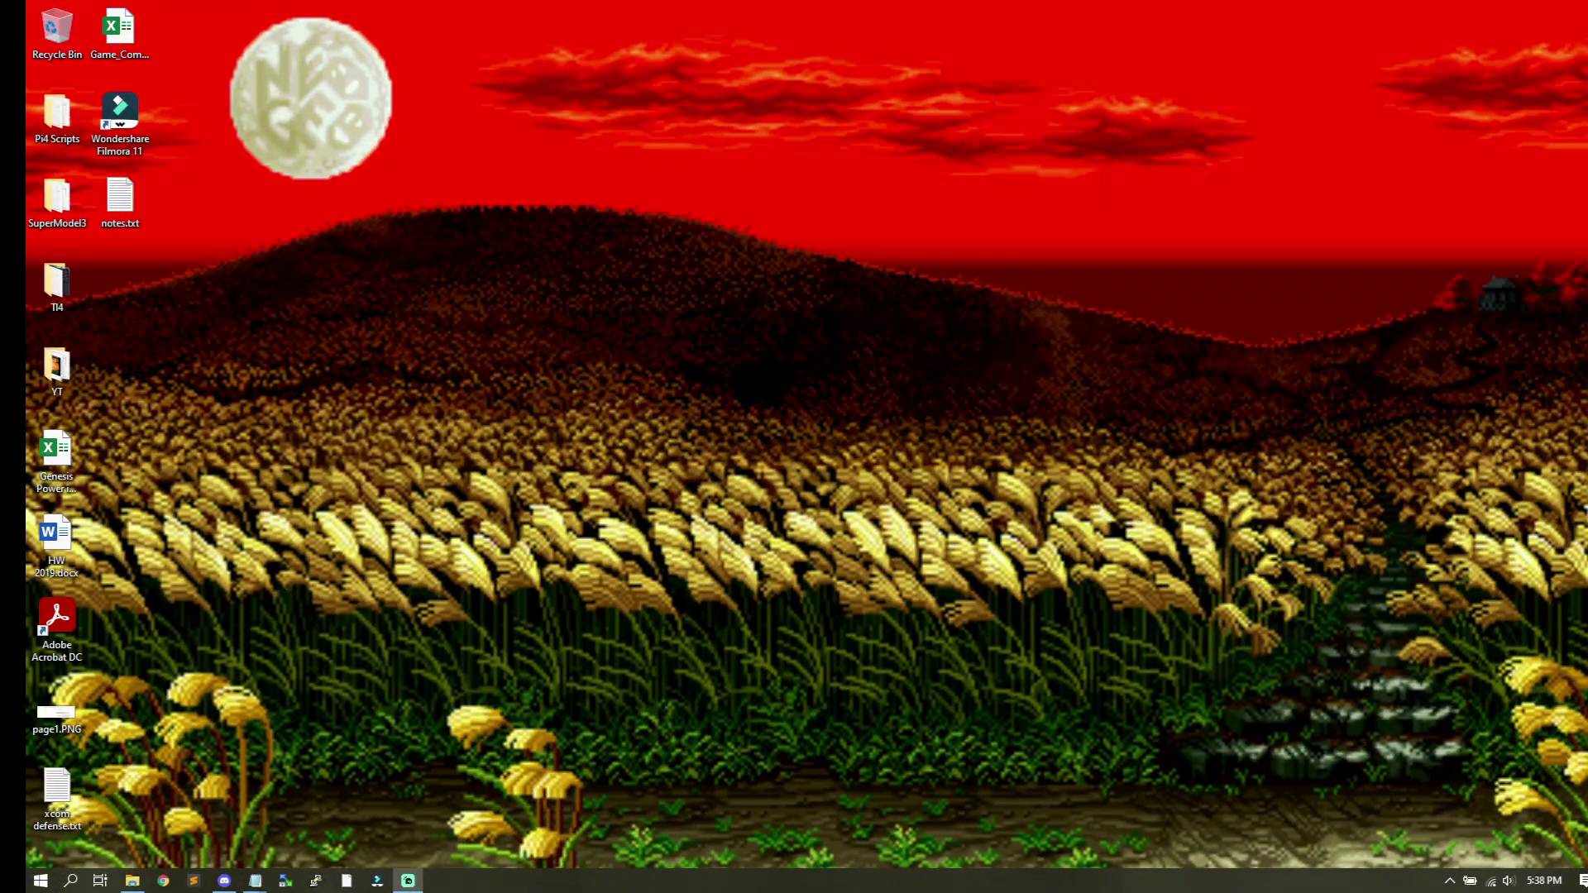
# - Reconnect to the saved Pi4 - guns session in PuTTY, log in as pi with the account password, and change to ~/RetroPie/roms/daphne
pyautogui.click(315, 881)
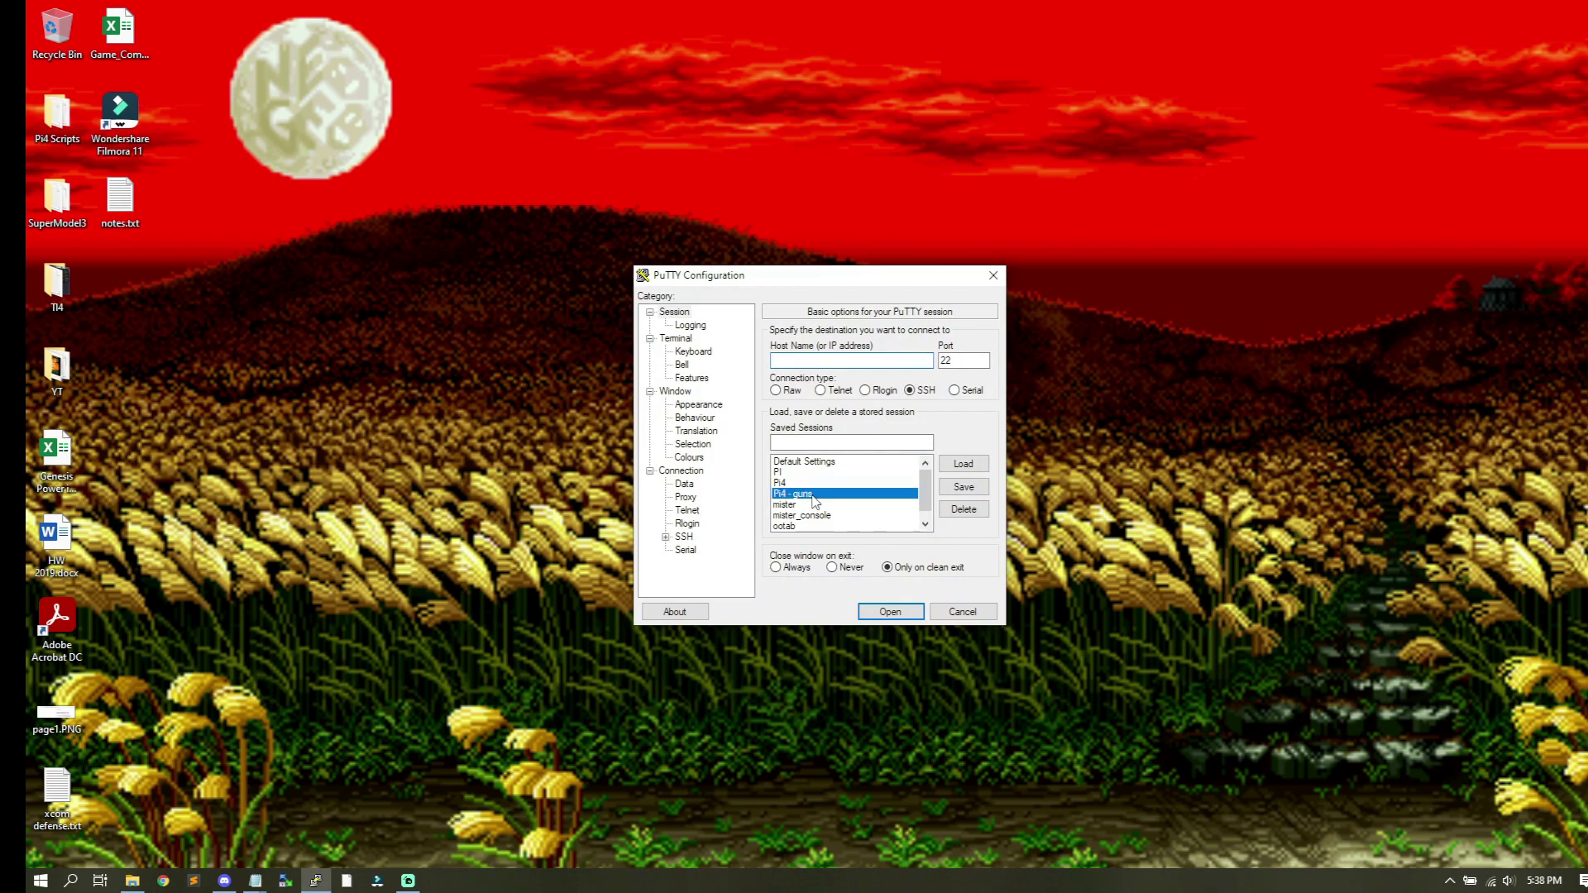
pyautogui.click(872, 609)
pyautogui.click(649, 142)
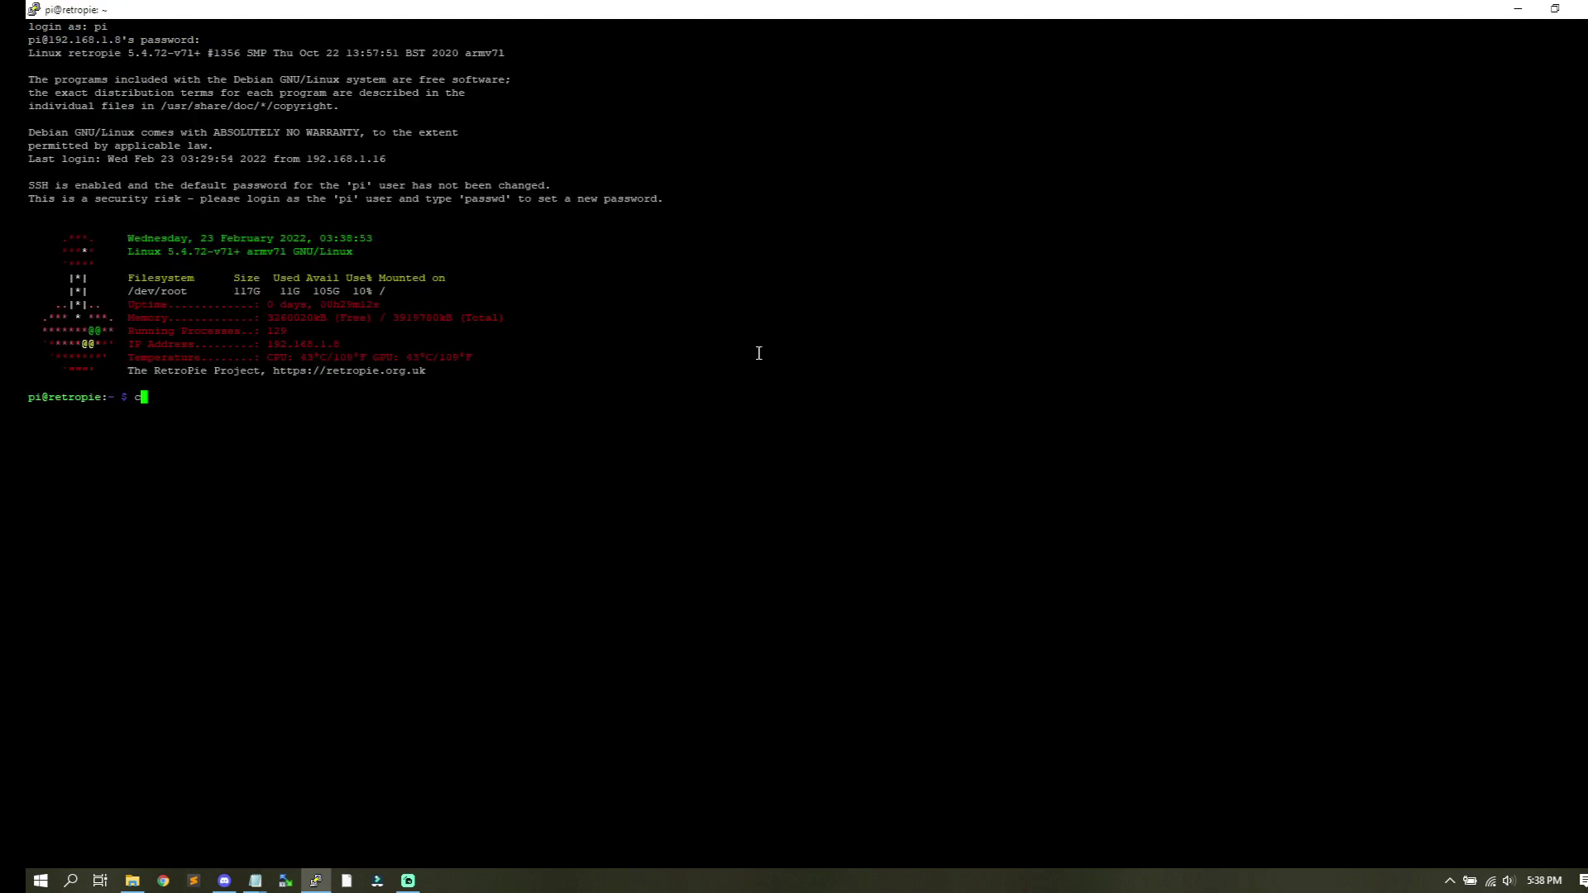
pyautogui.press('Return')
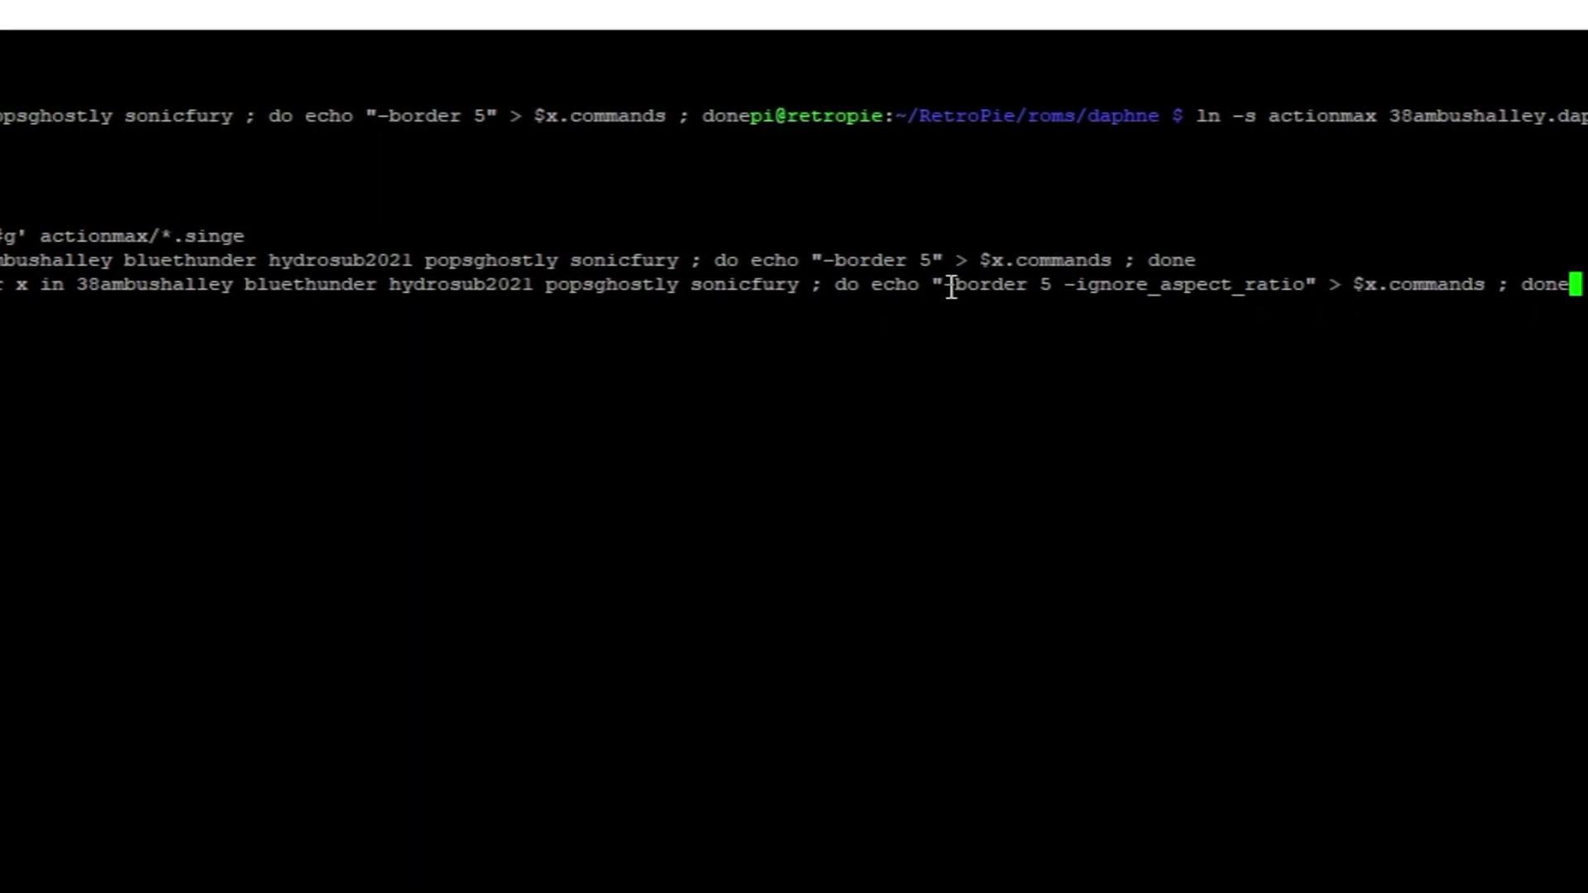
# - Highlight the -ignore_aspect_ratio option in the loop that writes the games' .commands files to compare it with the previous loop
pyautogui.moveTo(1066, 285); pyautogui.dragTo(1321, 299)
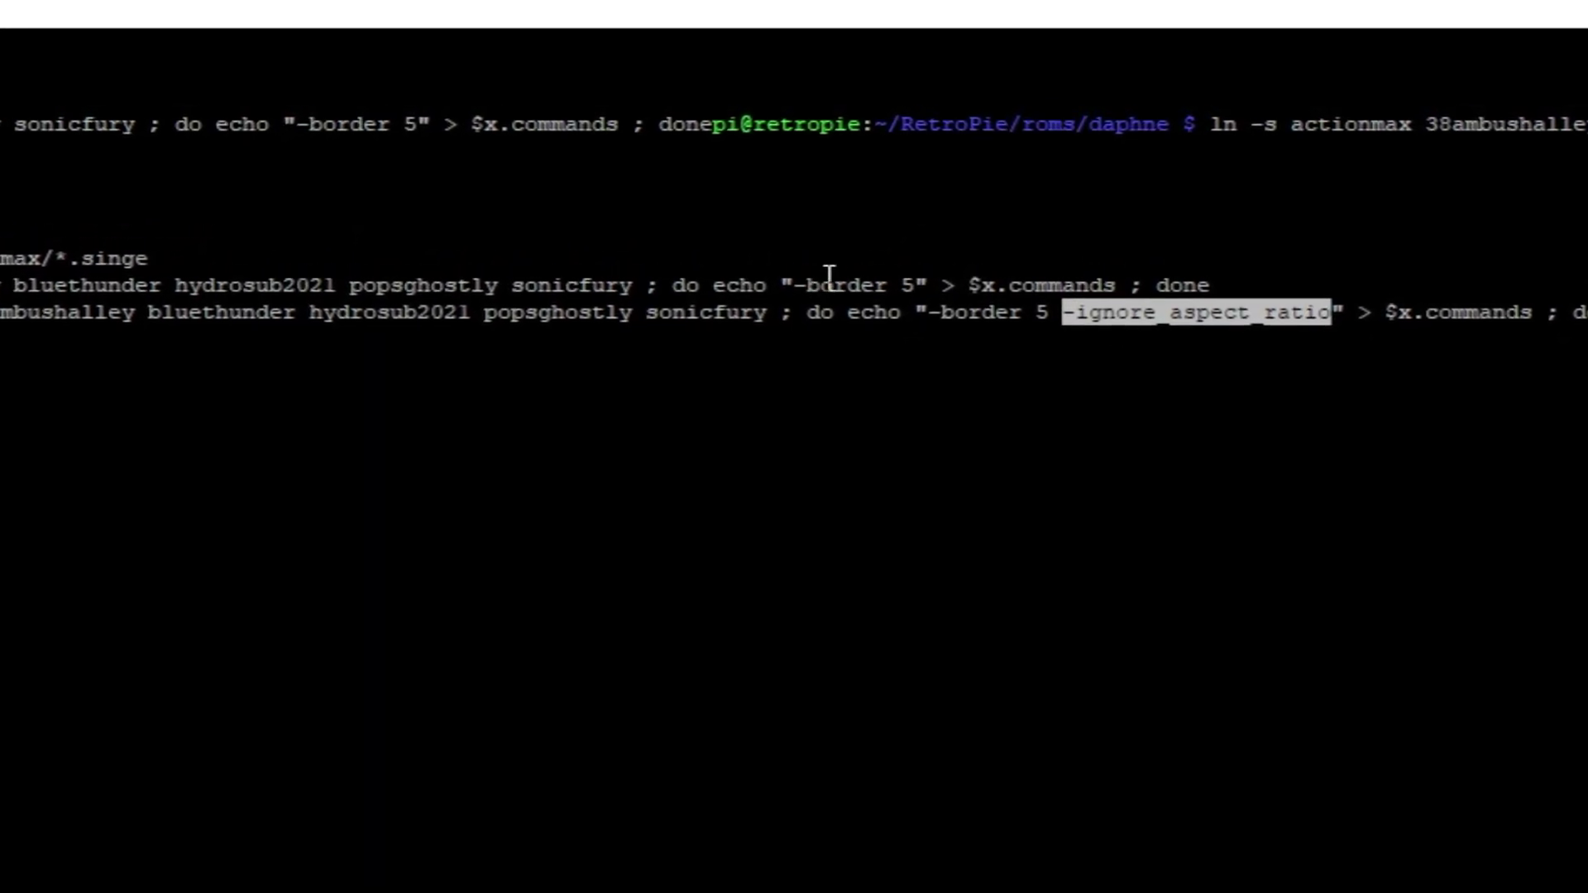